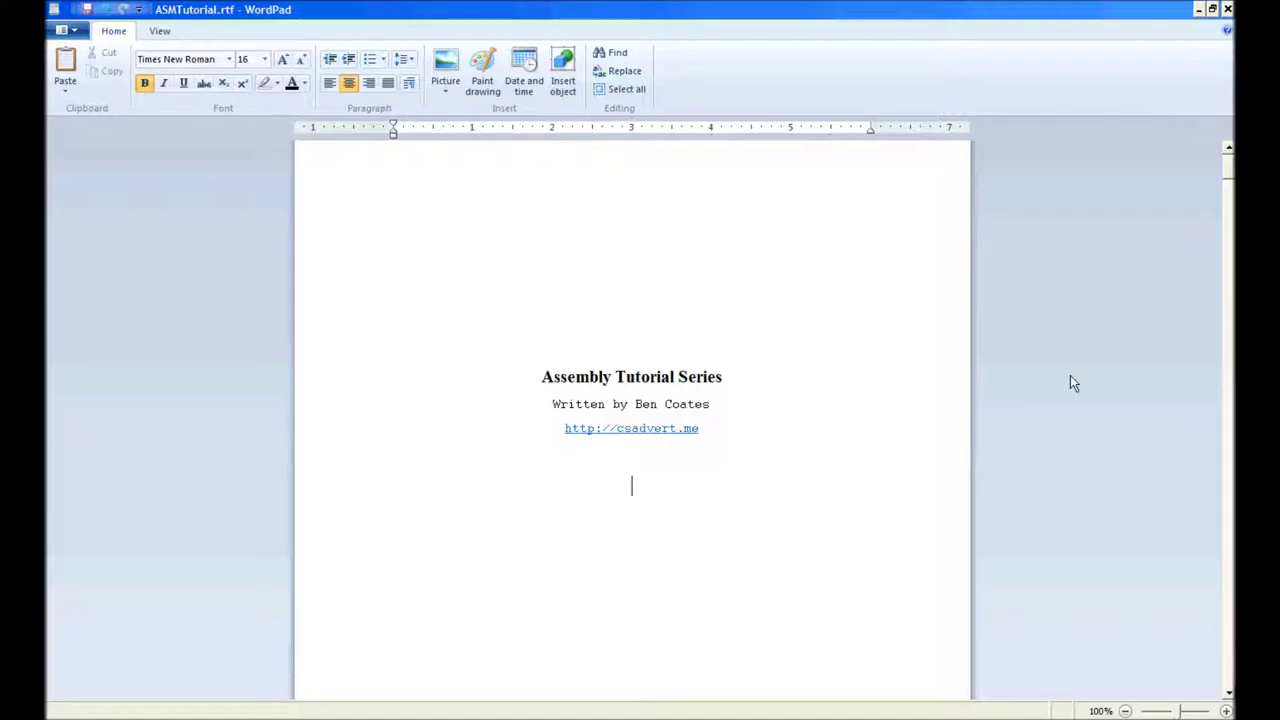
Step: Examine the "Chapter 1 - 16bit ASM" and "Lesson 1 - Setting up a suitable environment" headings in the tutorial document
scroll(1228, 198, "down", 9)
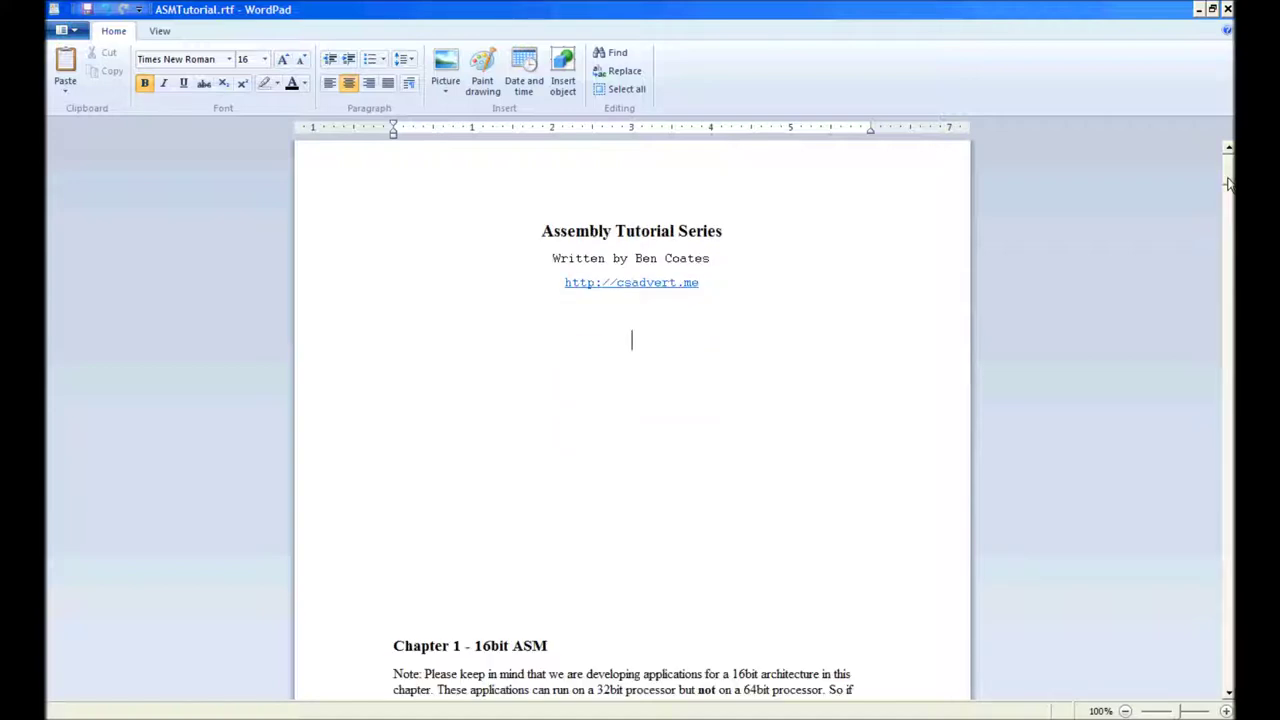
scroll(1228, 198, "down", 2)
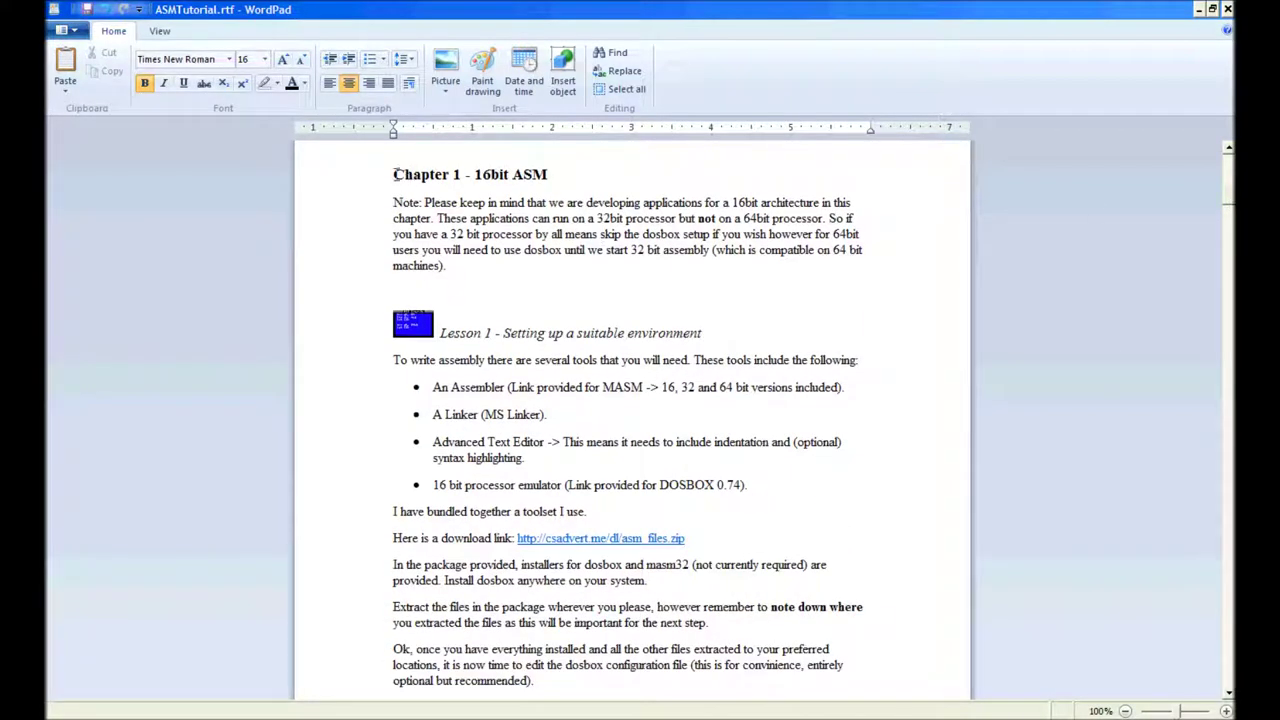
left_click_drag(394, 175, 532, 188)
left_click(531, 183)
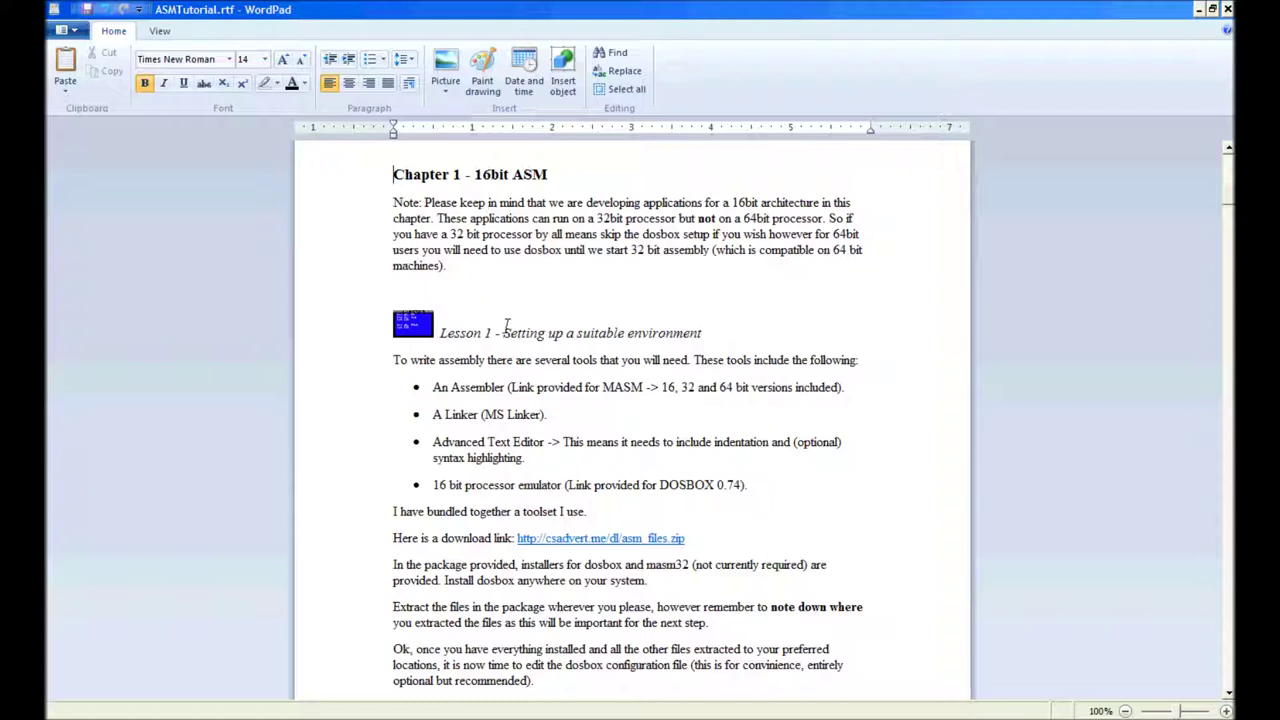
left_click_drag(714, 335, 440, 333)
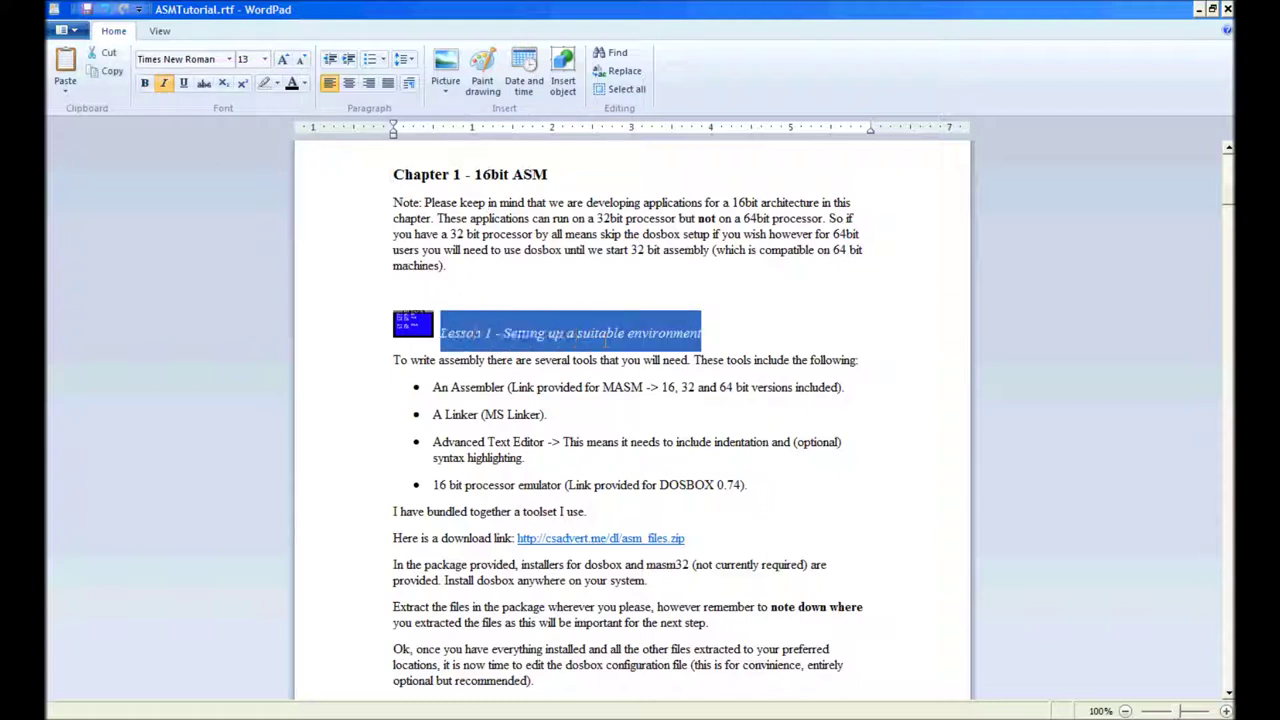
left_click(478, 333)
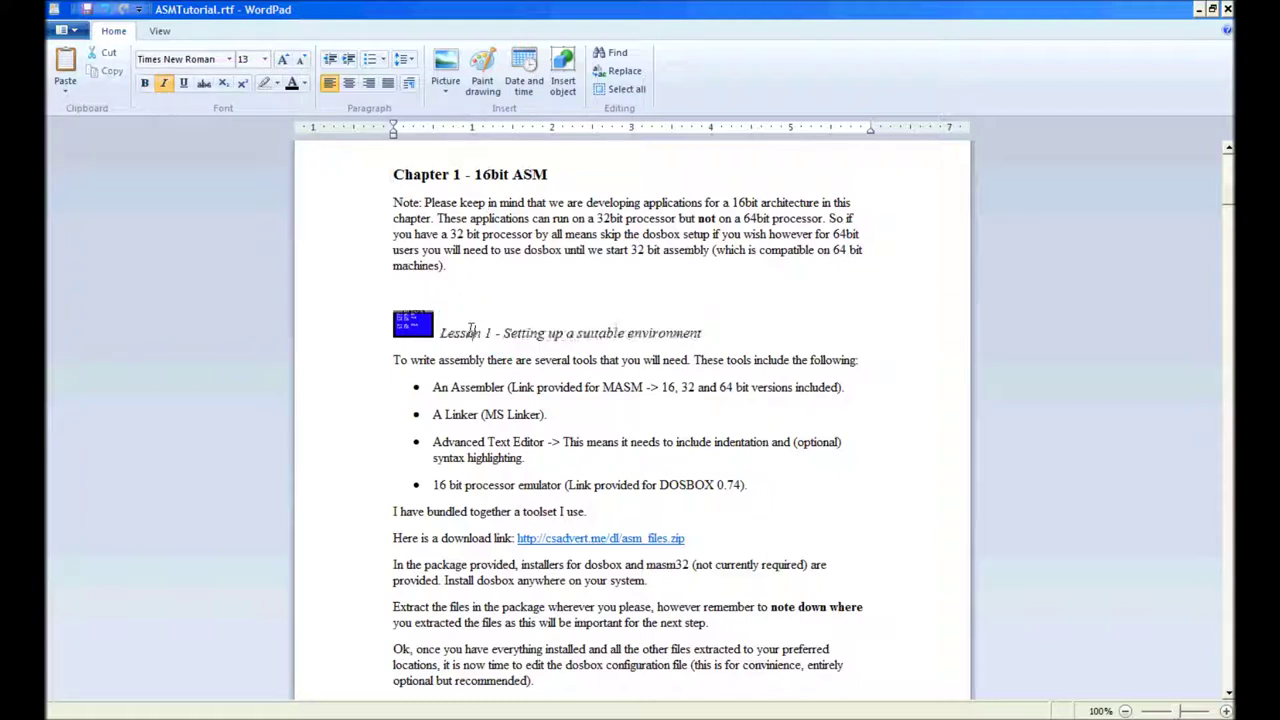
left_click(1228, 693)
left_click(1228, 693)
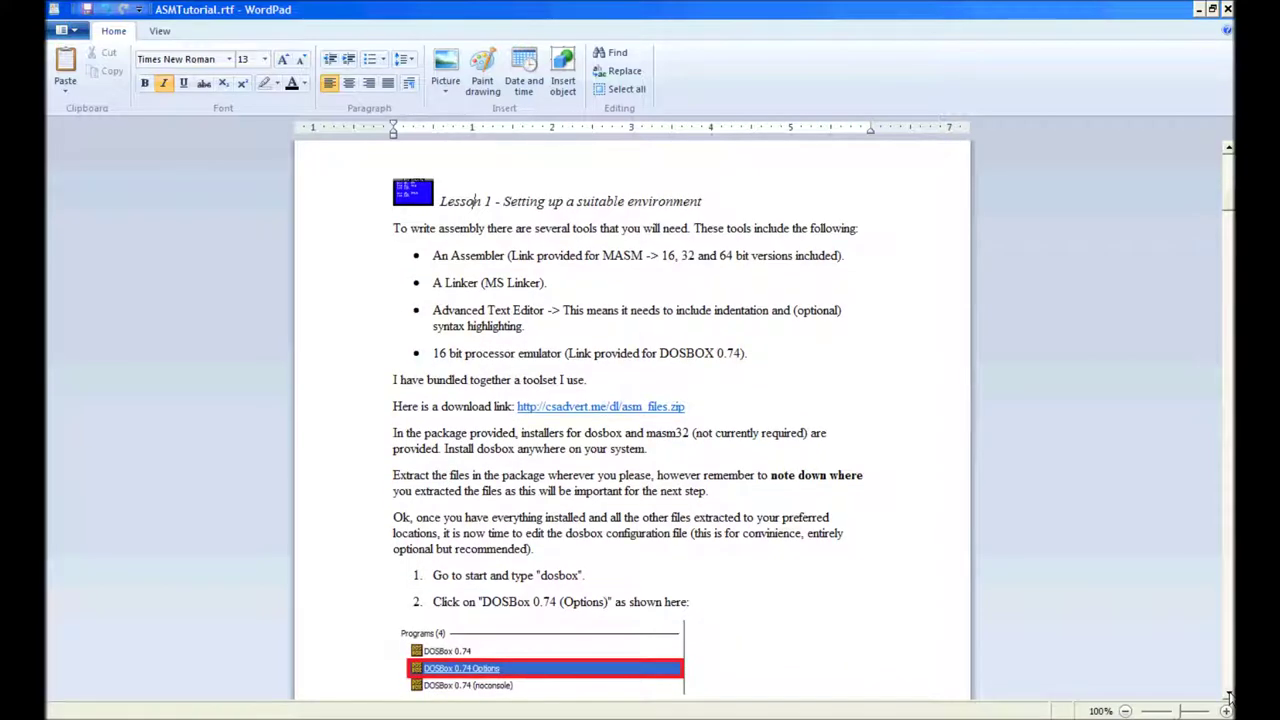
left_click(1228, 693)
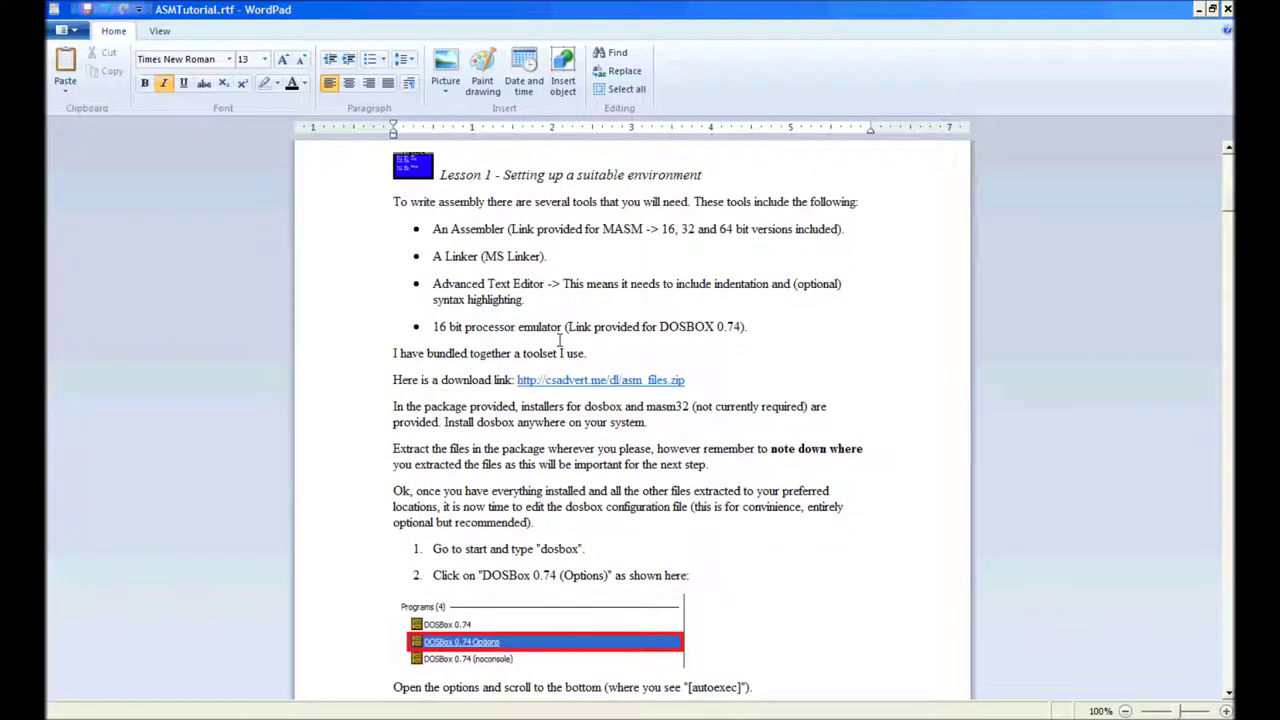
Step: Read through Lesson 1's list of required tools, highlighting the assembler and linker entries
left_click_drag(433, 231, 470, 233)
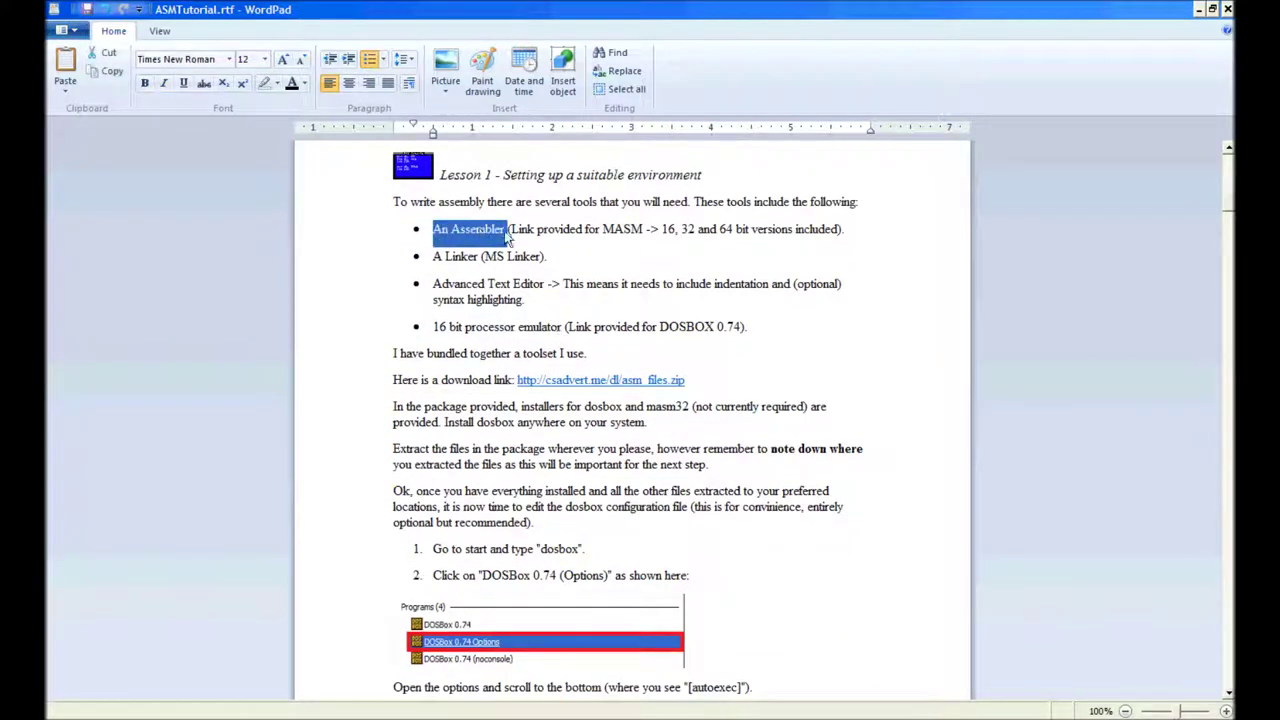
left_click(508, 229)
left_click_drag(512, 229, 736, 229)
left_click(645, 232)
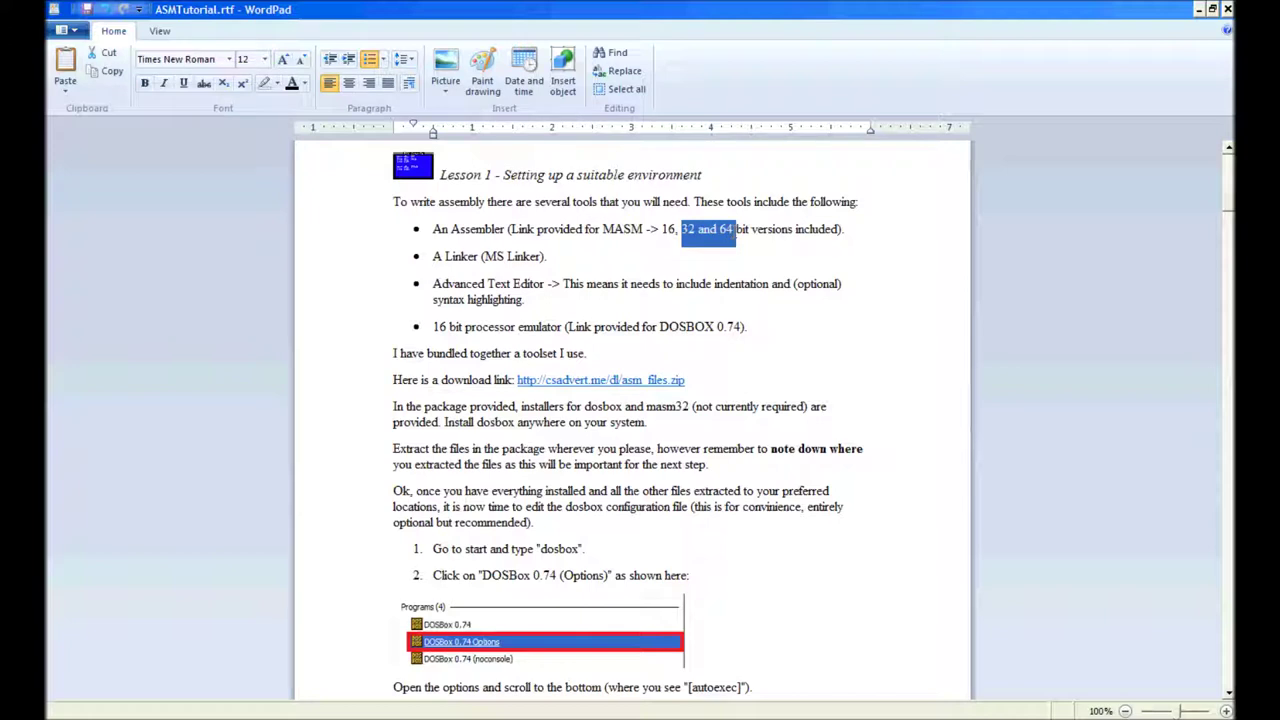
left_click(736, 230)
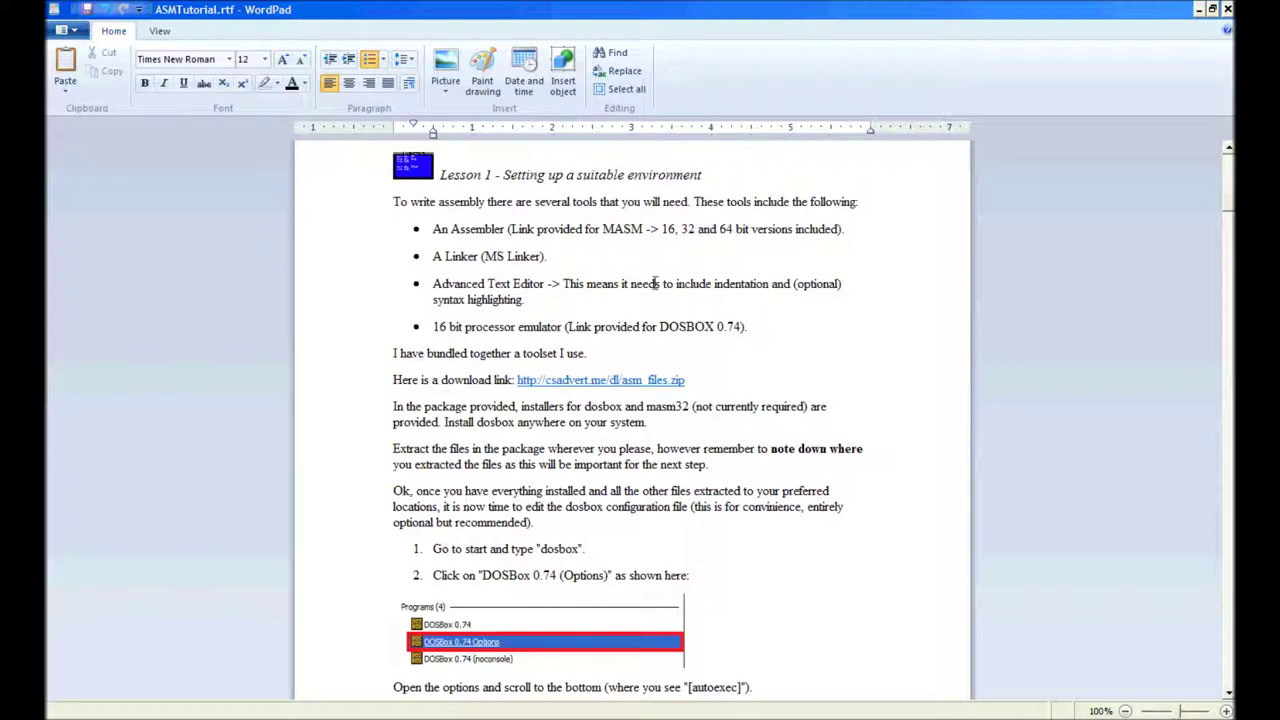
left_click_drag(430, 257, 545, 260)
left_click(545, 259)
right_click(334, 718)
key("Escape")
Step: Read the toolset download link and the instructions for installing DOSBox and extracting the package files
left_click_drag(396, 354, 557, 356)
left_click(545, 366)
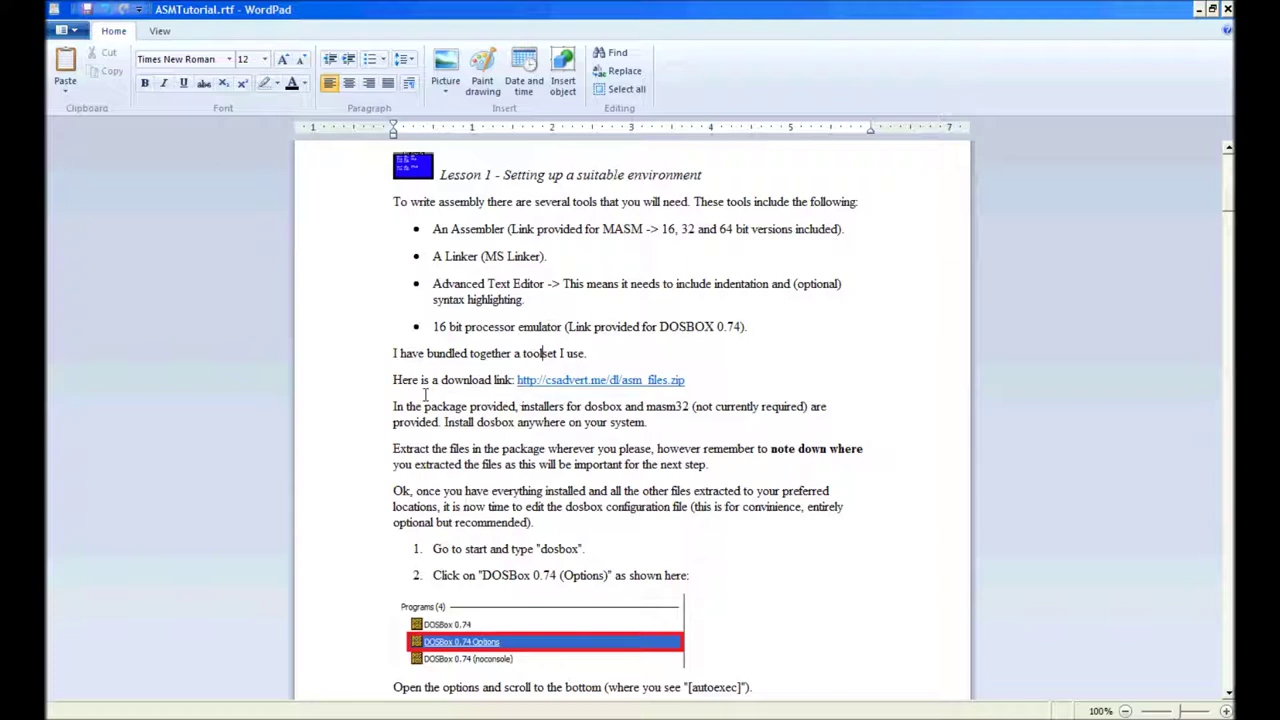
left_click(392, 386)
left_click(443, 381)
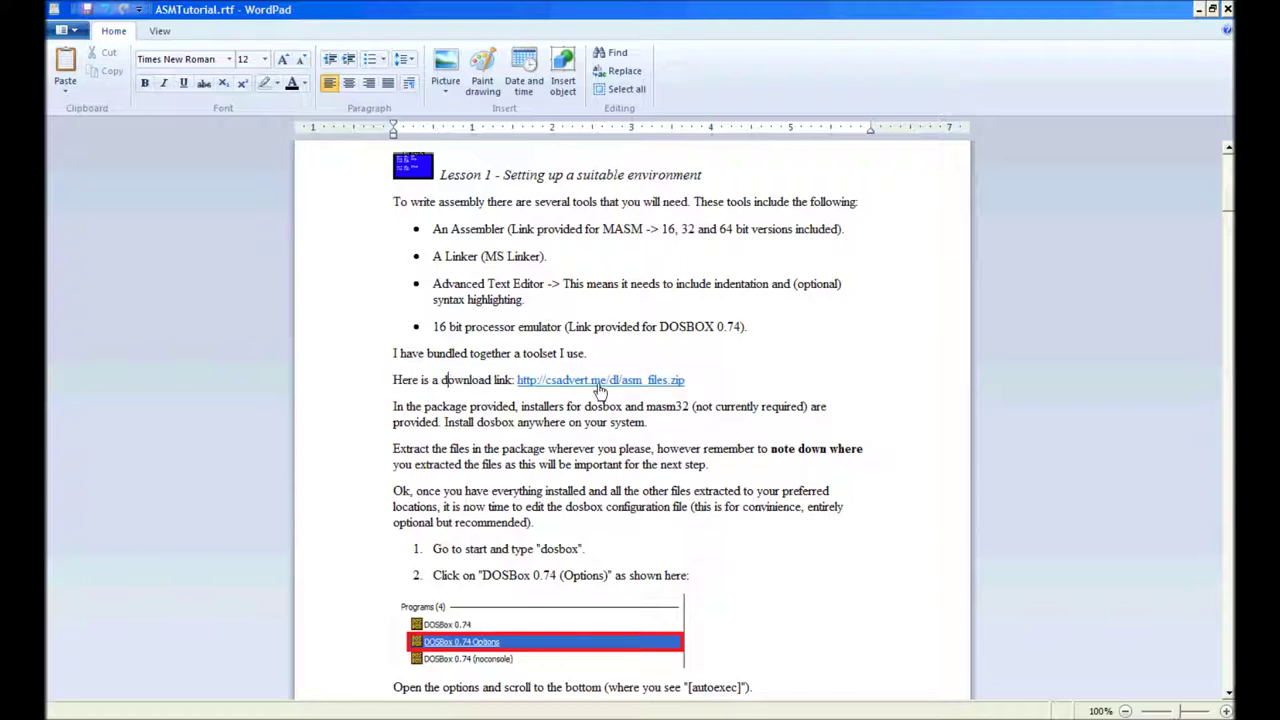
left_click_drag(689, 381, 517, 381)
left_click(712, 386)
left_click(391, 407)
left_click(456, 410)
left_click_drag(445, 422, 516, 424)
left_click(662, 432)
left_click(550, 422)
left_click_drag(394, 449, 713, 477)
left_click(713, 477)
Step: Switch to the file manager and copy the path of the F:\VBProjects\Assembly folder
key("alt+Tab")
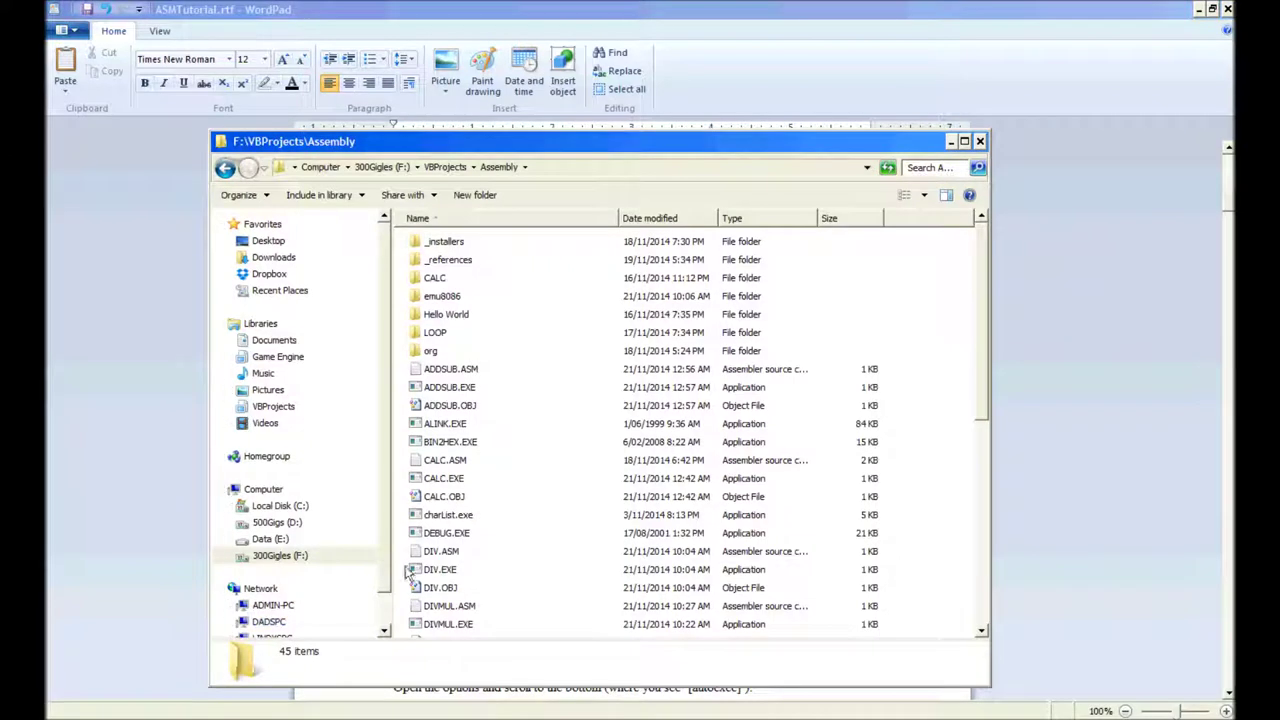
left_click(556, 170)
right_click(345, 170)
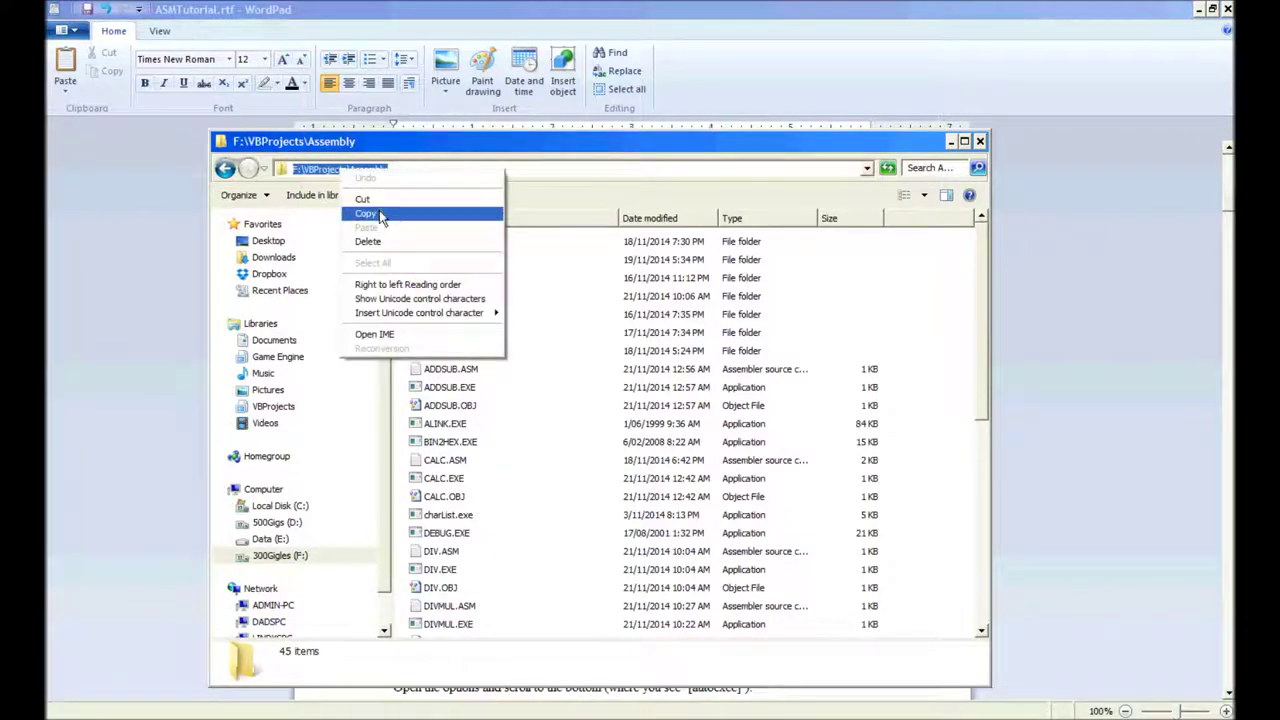
left_click(387, 207)
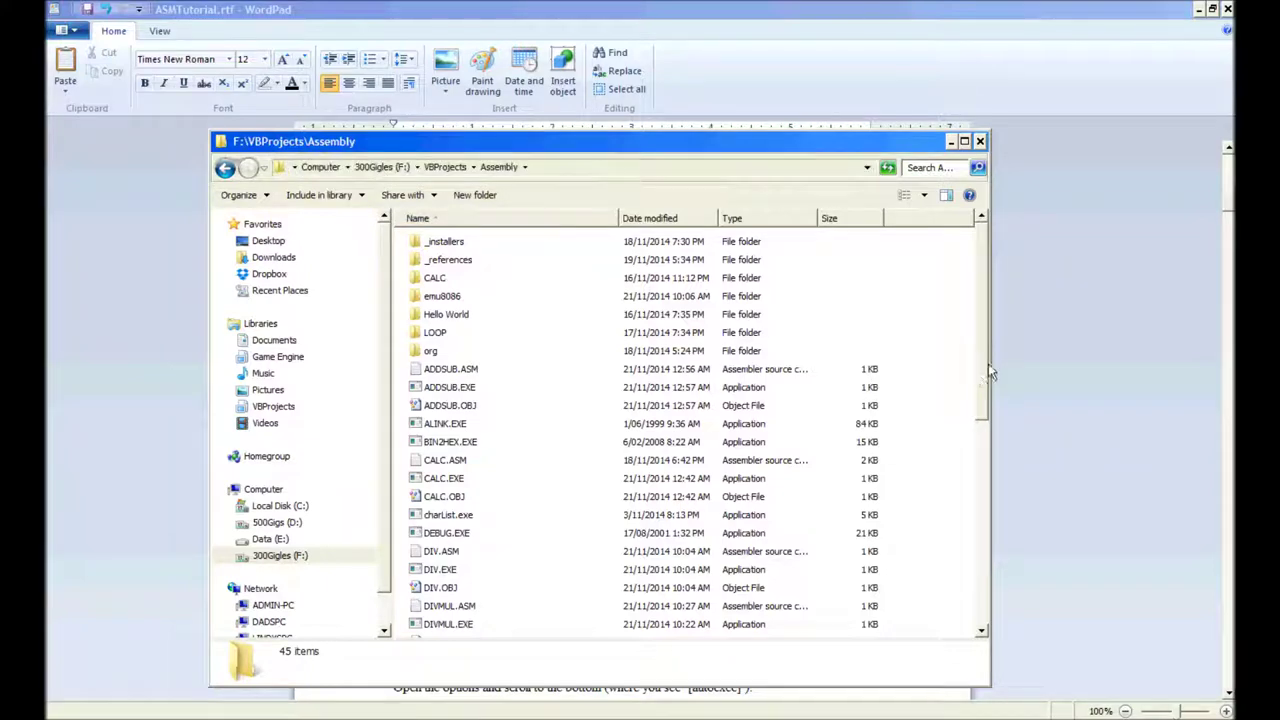
Step: Delete the file HELLOWOR.ASM from the Assembly folder
left_click_drag(986, 371, 1008, 560)
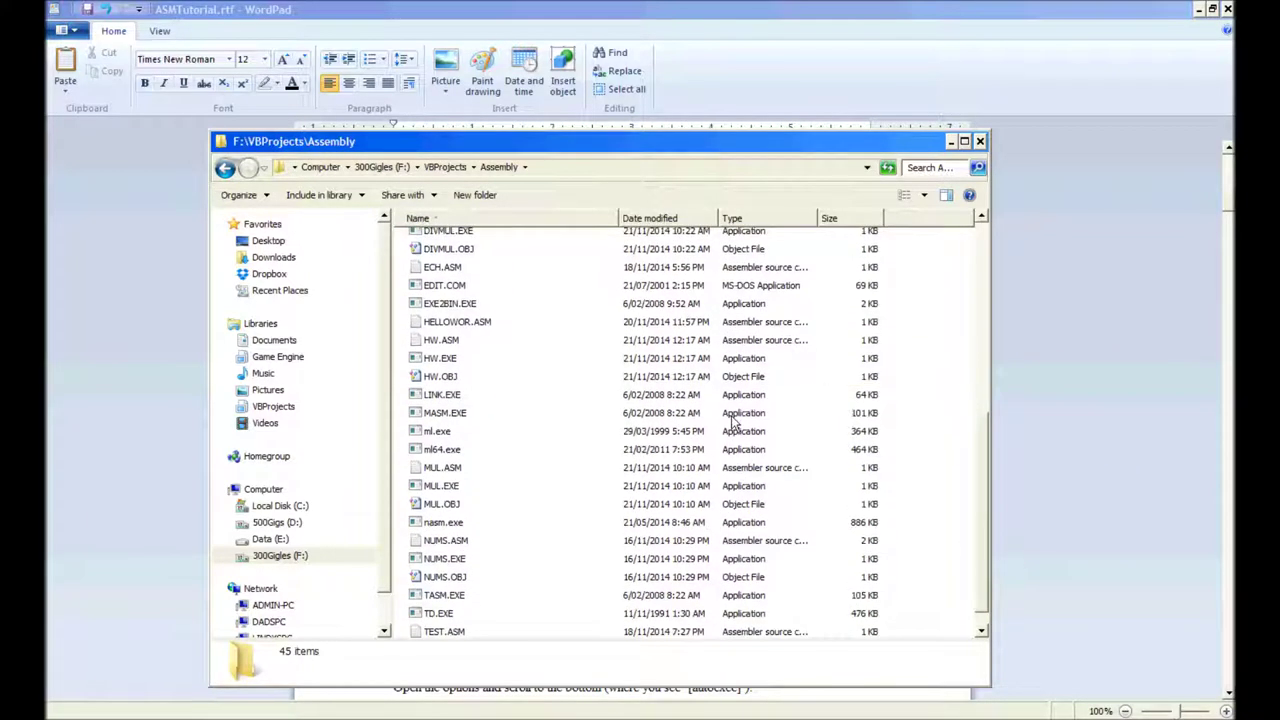
left_click(476, 382)
left_click(452, 362)
left_click(443, 345)
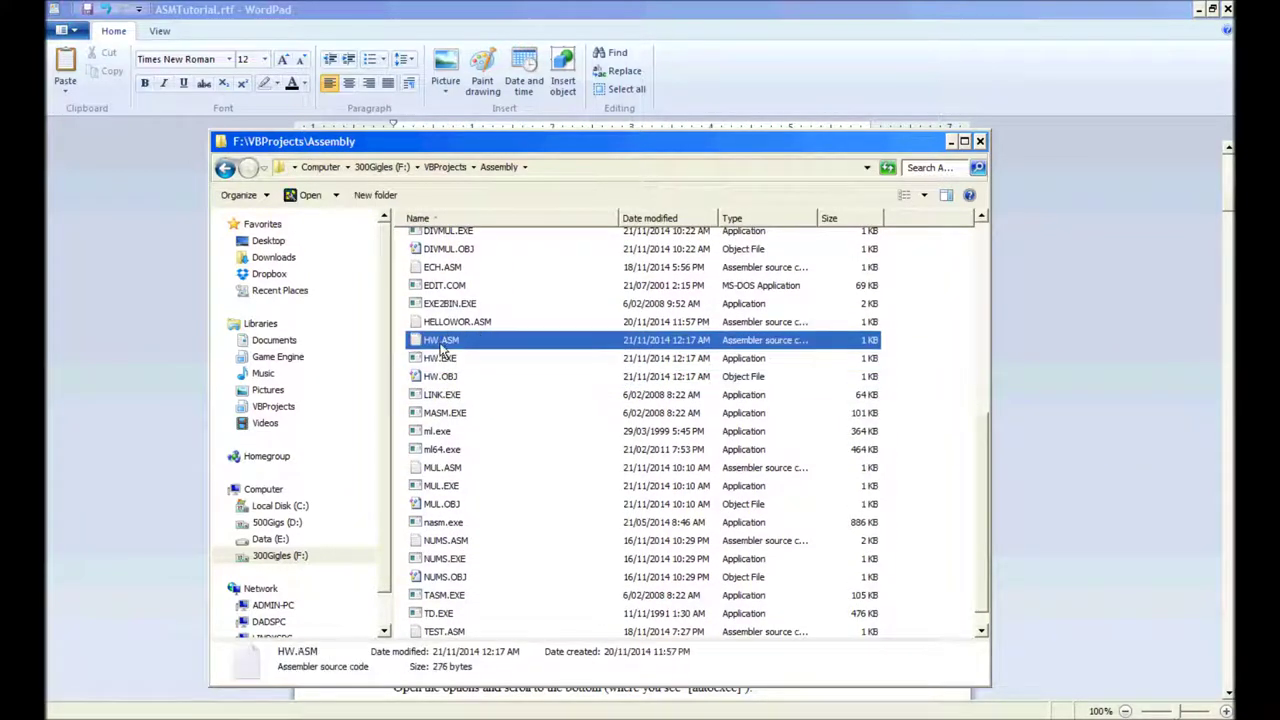
left_click(447, 328)
key("Delete")
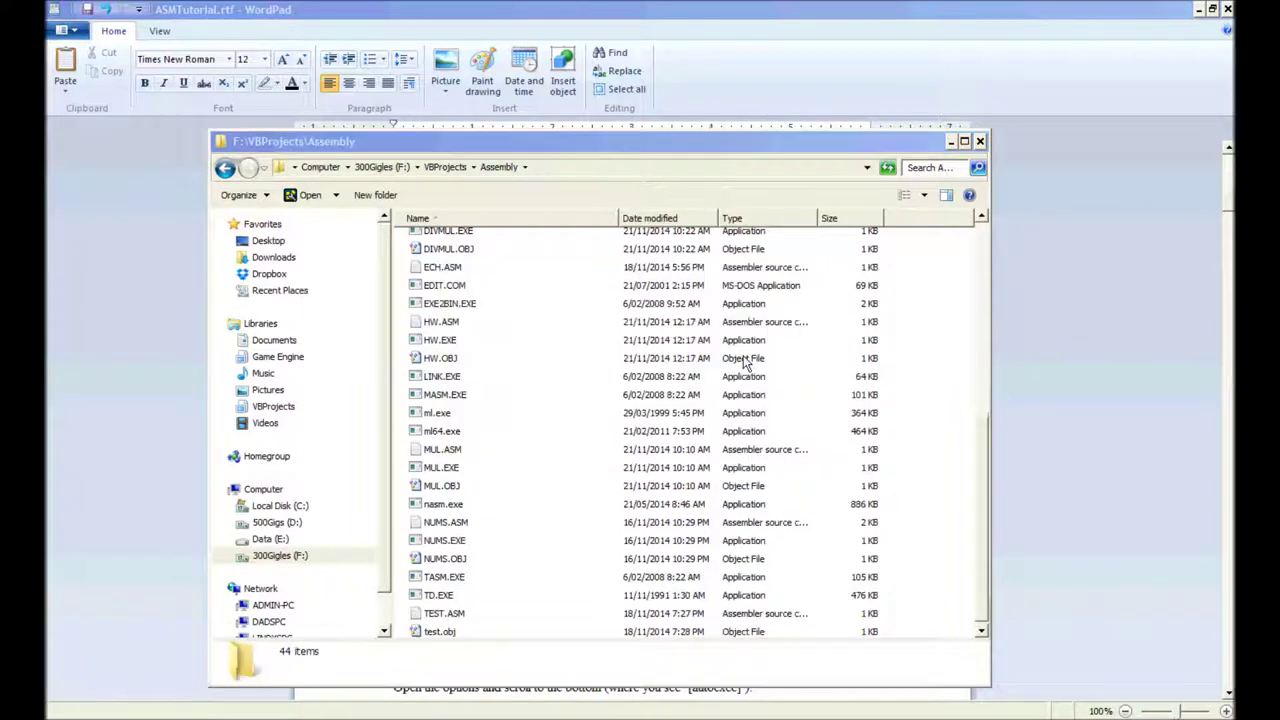
Step: Delete ml.exe and ml64.exe from the Assembly folder
left_click(443, 285)
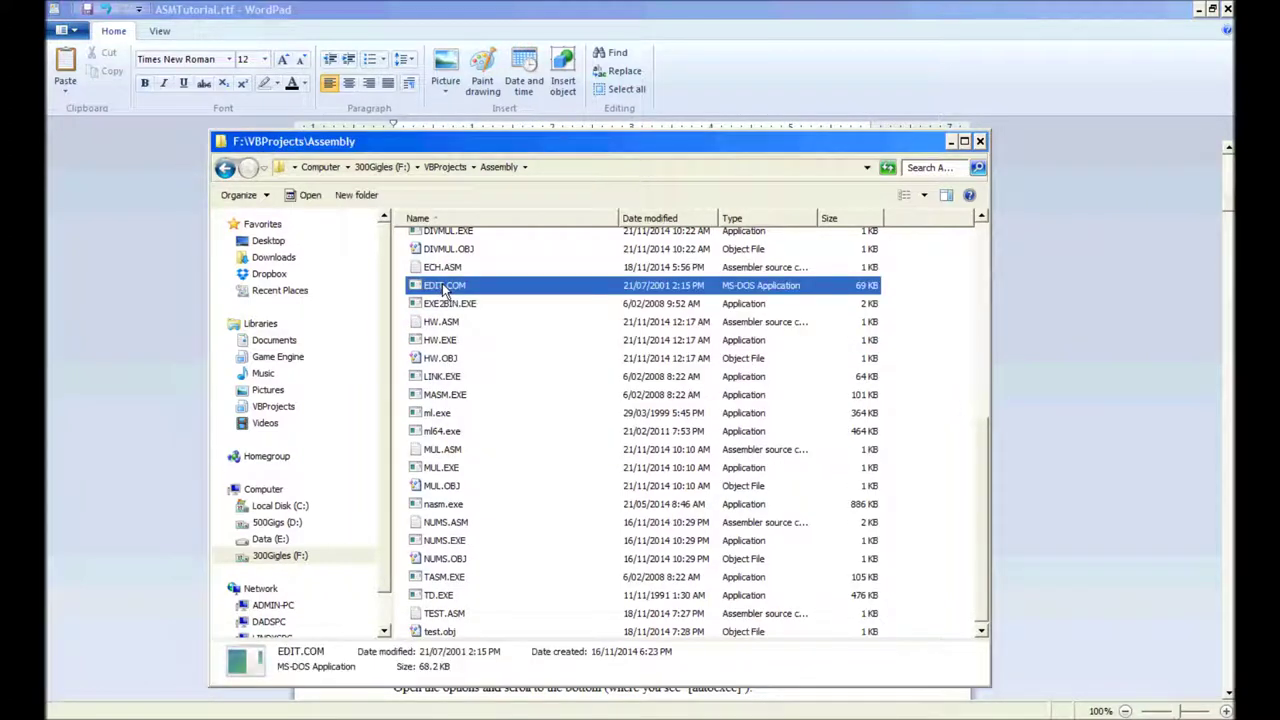
left_click(449, 304)
left_click(452, 376)
left_click(452, 394)
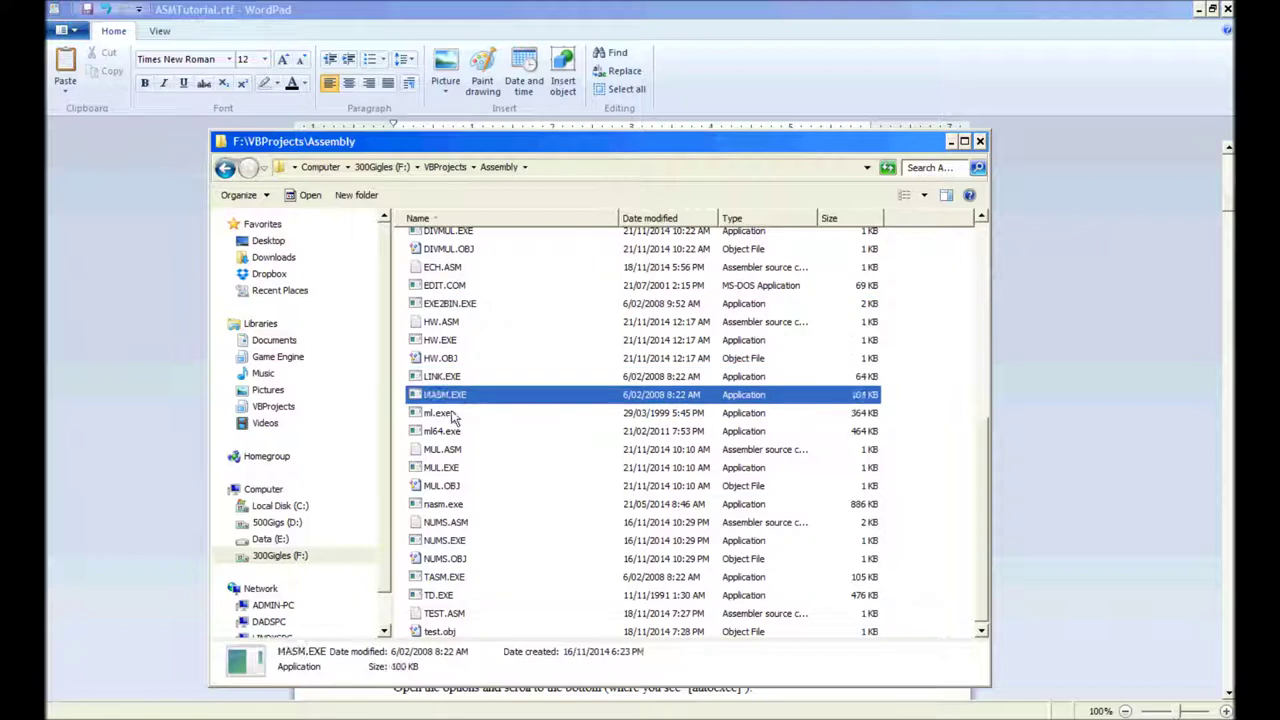
left_click(452, 413)
left_click(452, 431)
left_click(452, 418)
key("Delete")
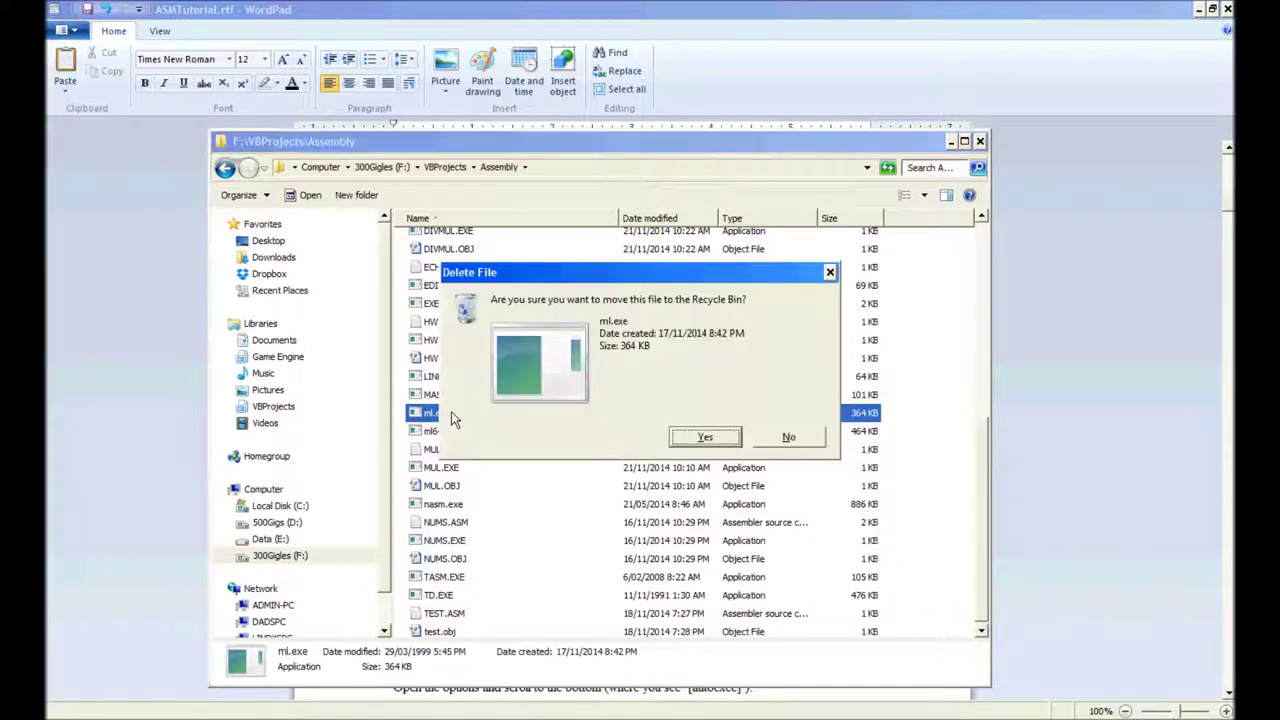
key("Return")
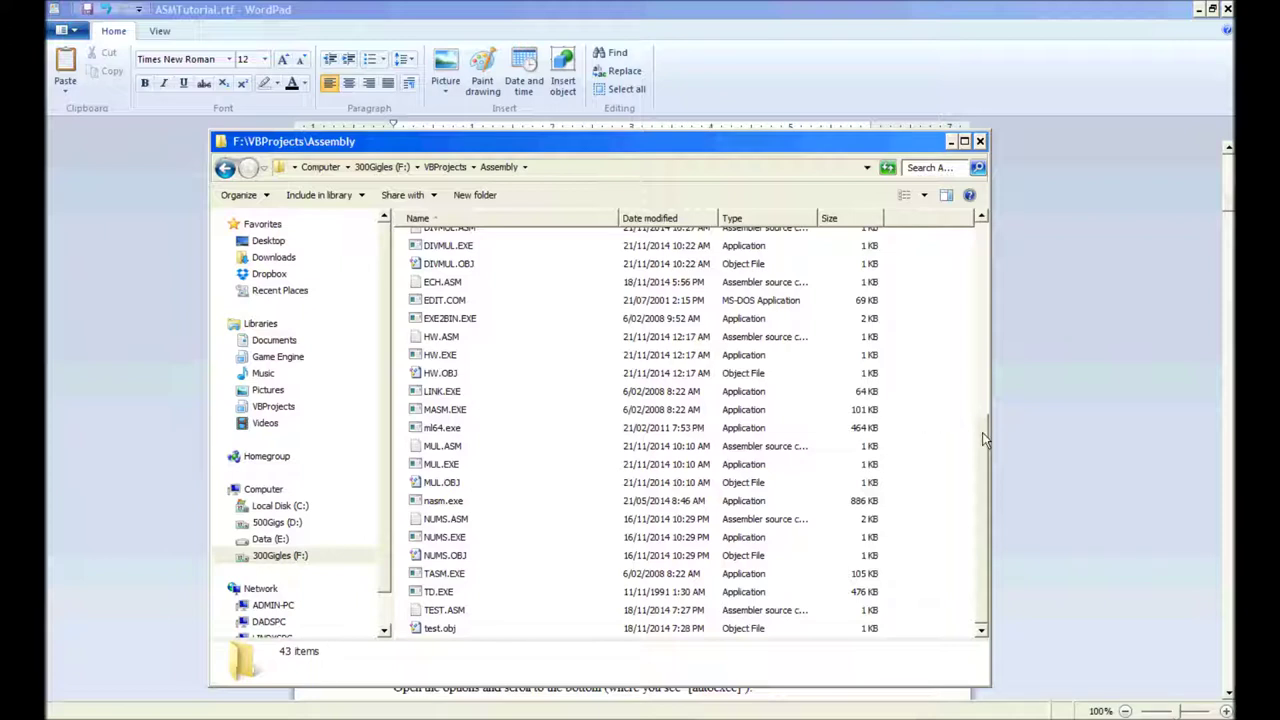
left_click(487, 428)
key("Delete")
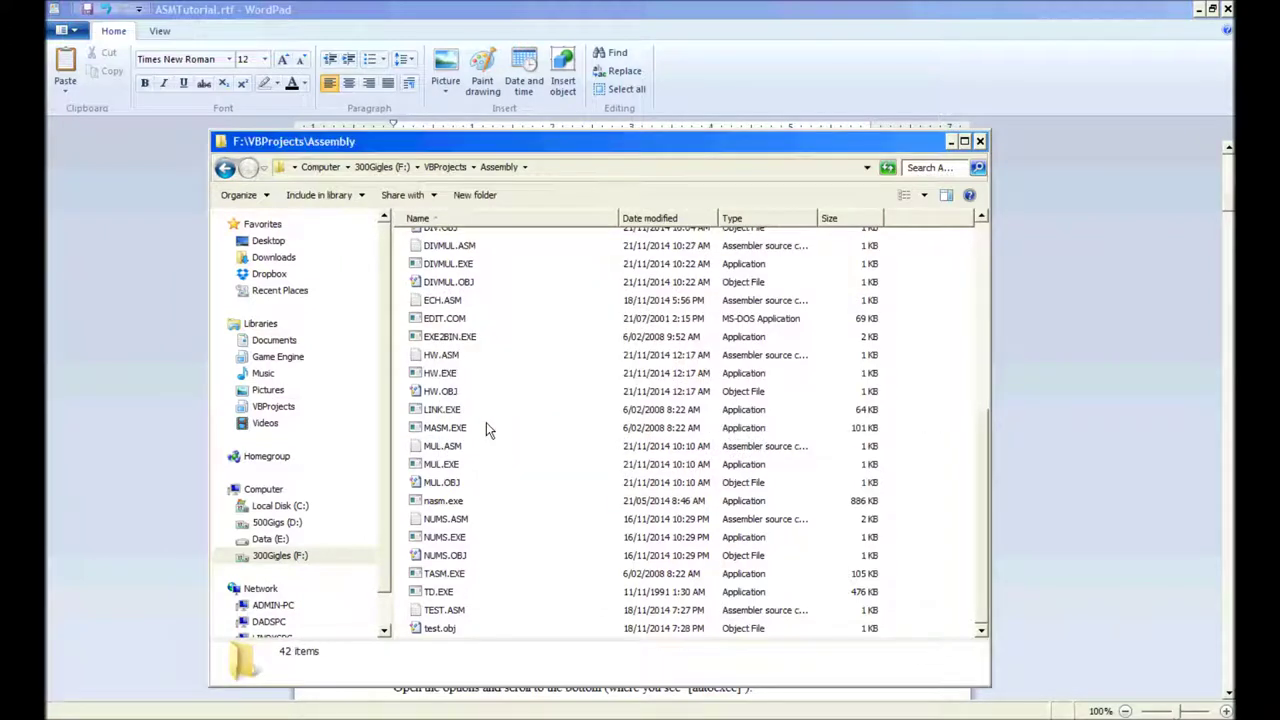
Step: Inspect nasm.exe and the DOSBox and masm32 installers in the _installers subfolder, and return to the Assembly folder
left_click(474, 505)
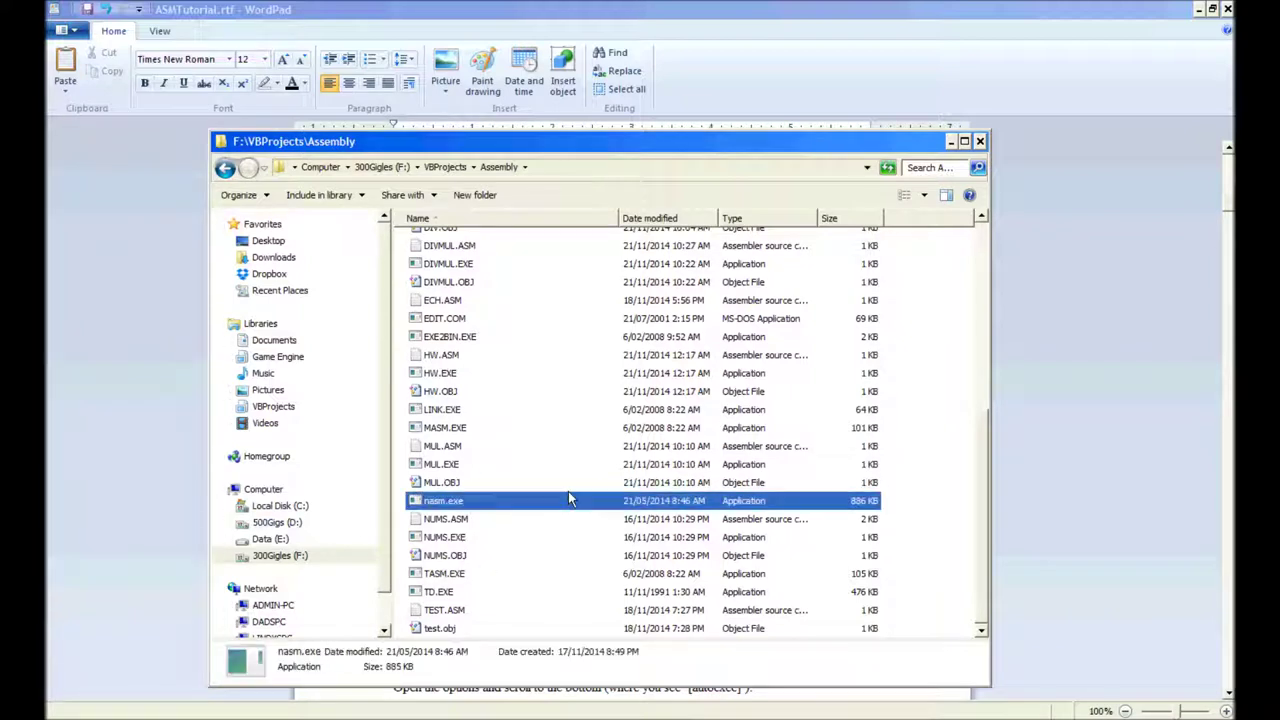
left_click(927, 501)
left_click_drag(982, 490, 971, 300)
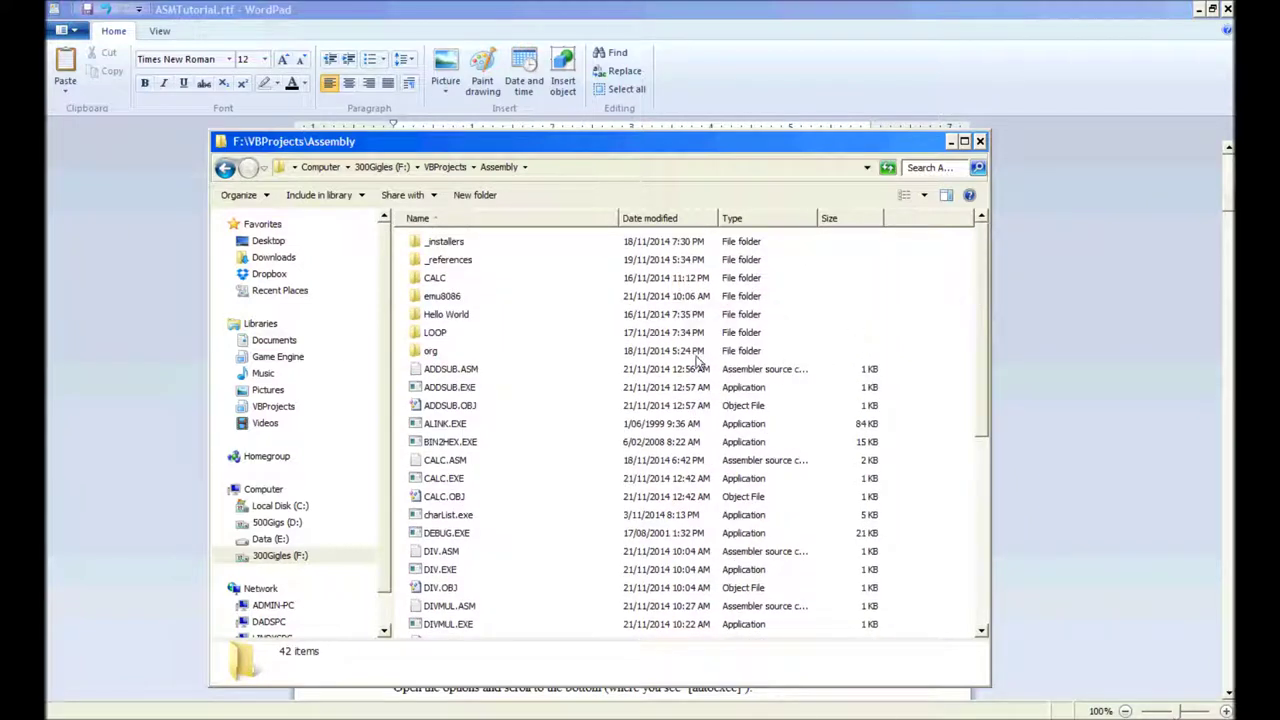
double_click(428, 246)
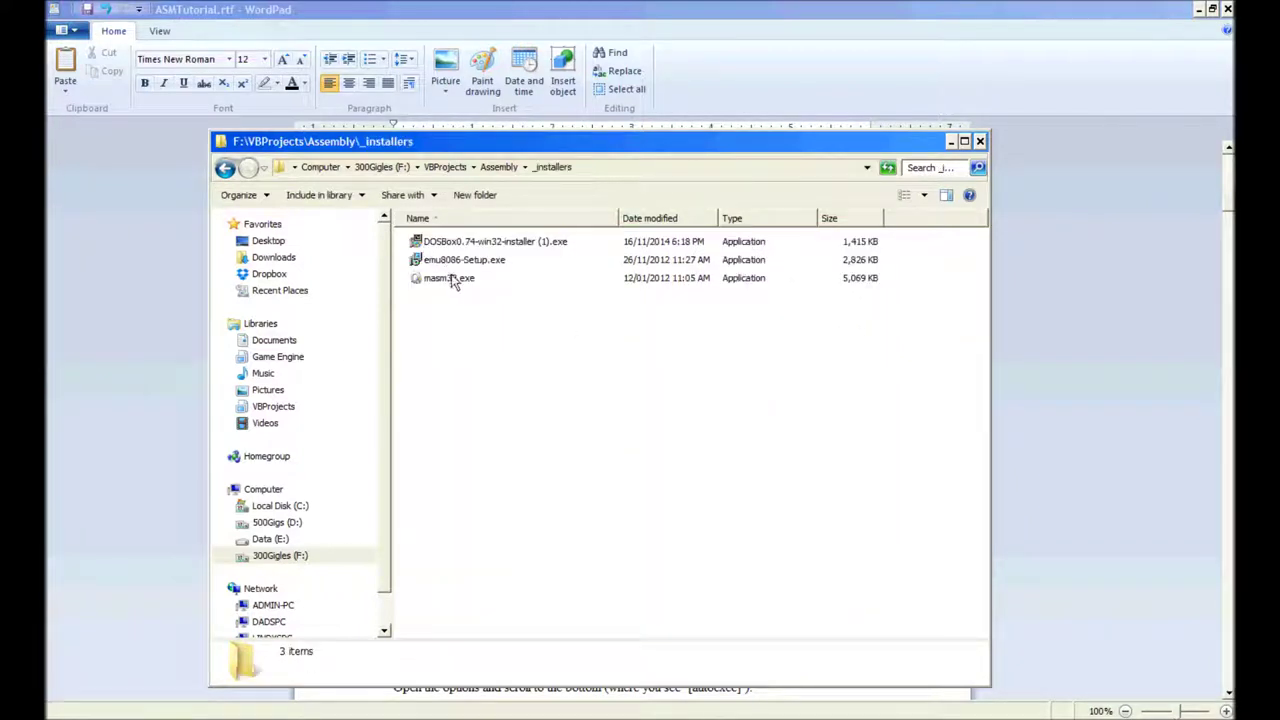
left_click(497, 248)
left_click(494, 294)
left_click(466, 284)
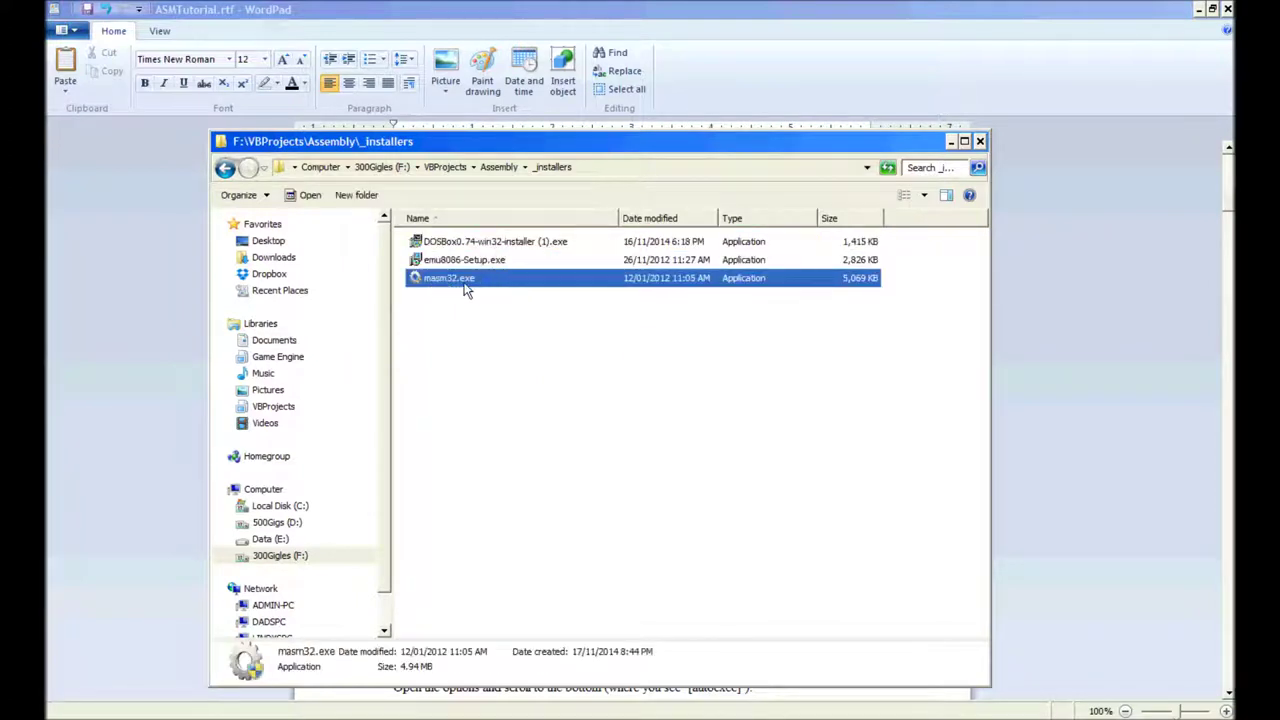
left_click(571, 326)
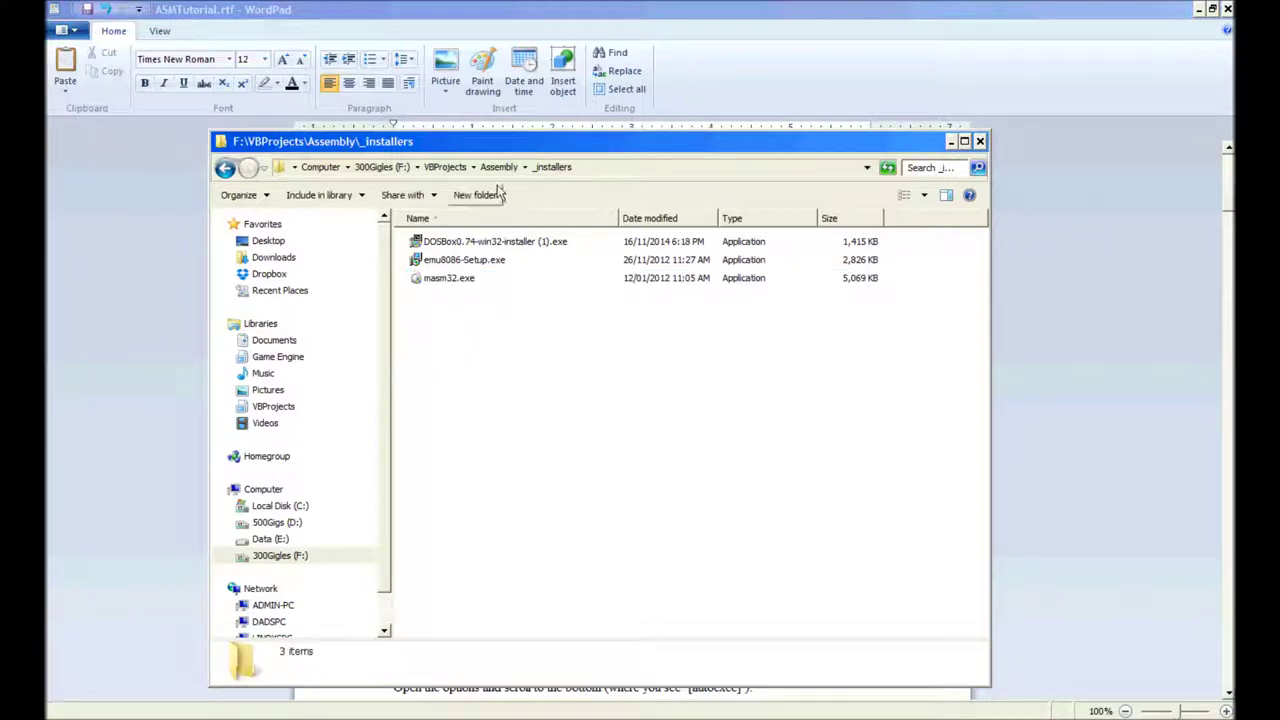
left_click(498, 167)
Step: Switch back to the tutorial in WordPad and read the instructions for finding the DOSBox configuration file
left_click(1017, 338)
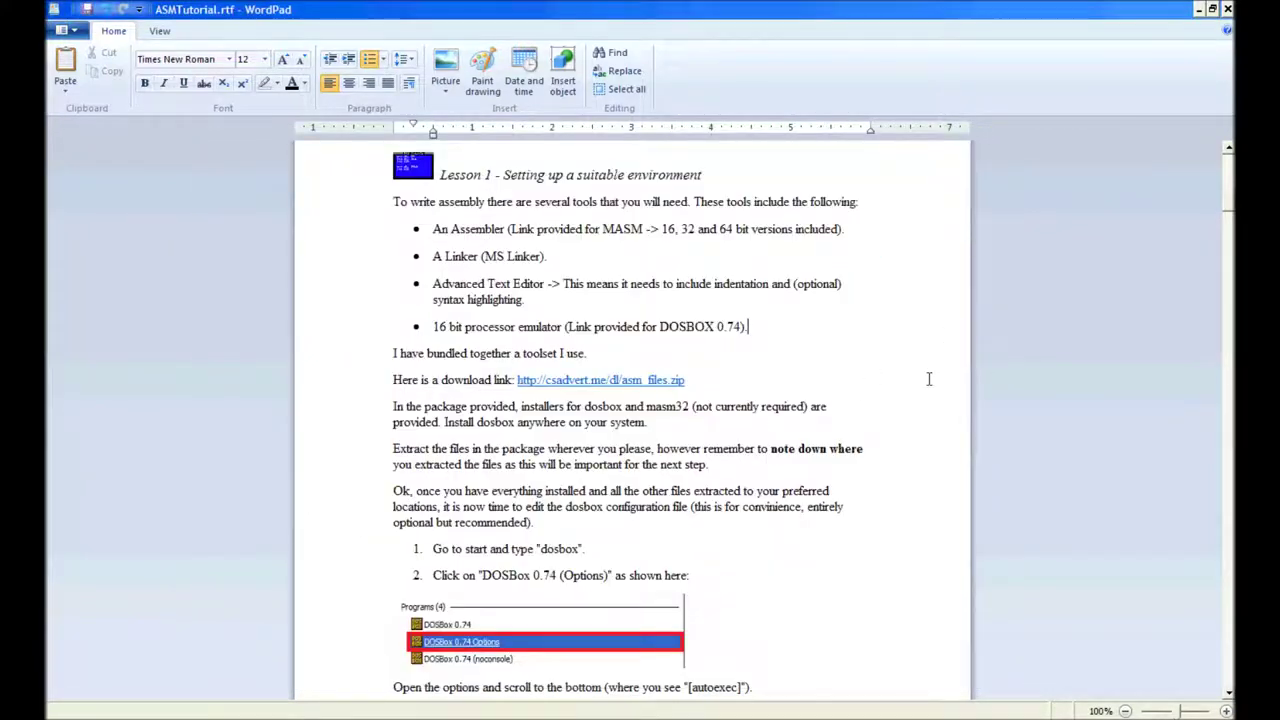
scroll(437, 410, "down", 2)
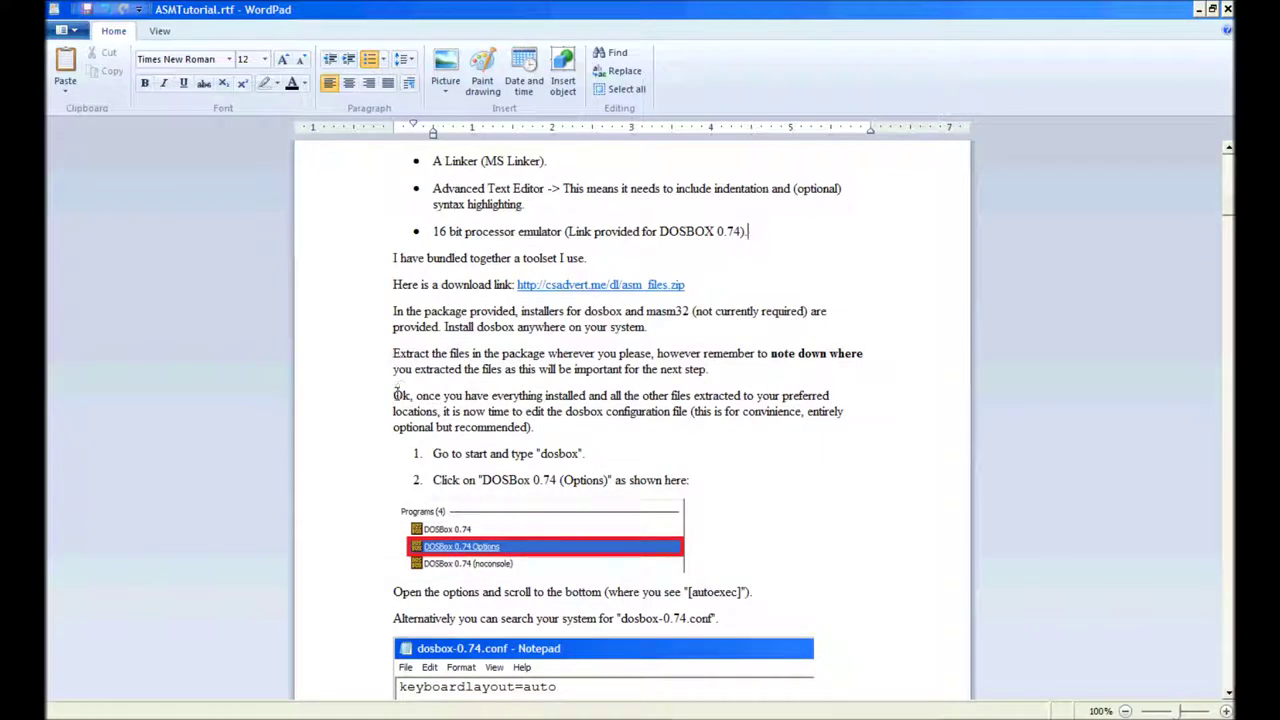
left_click_drag(394, 396, 672, 412)
left_click(475, 416)
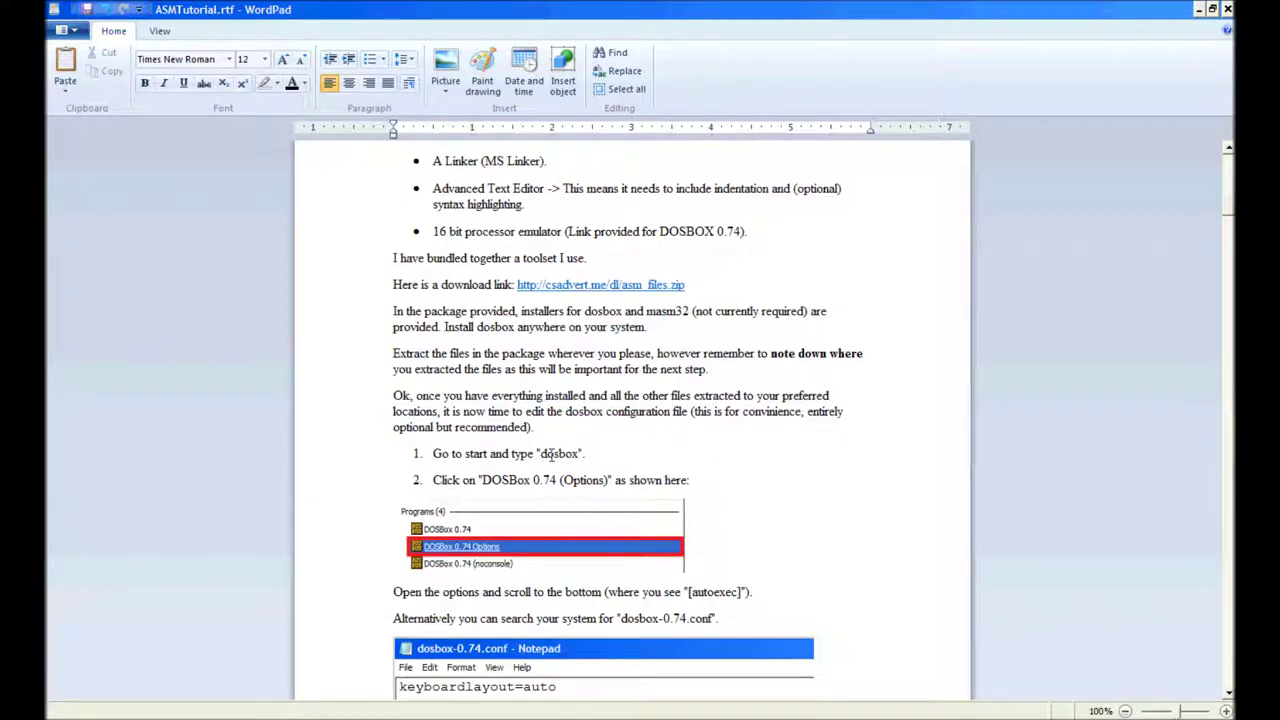
scroll(525, 448, "down", 1)
left_click_drag(432, 383, 589, 389)
left_click(589, 389)
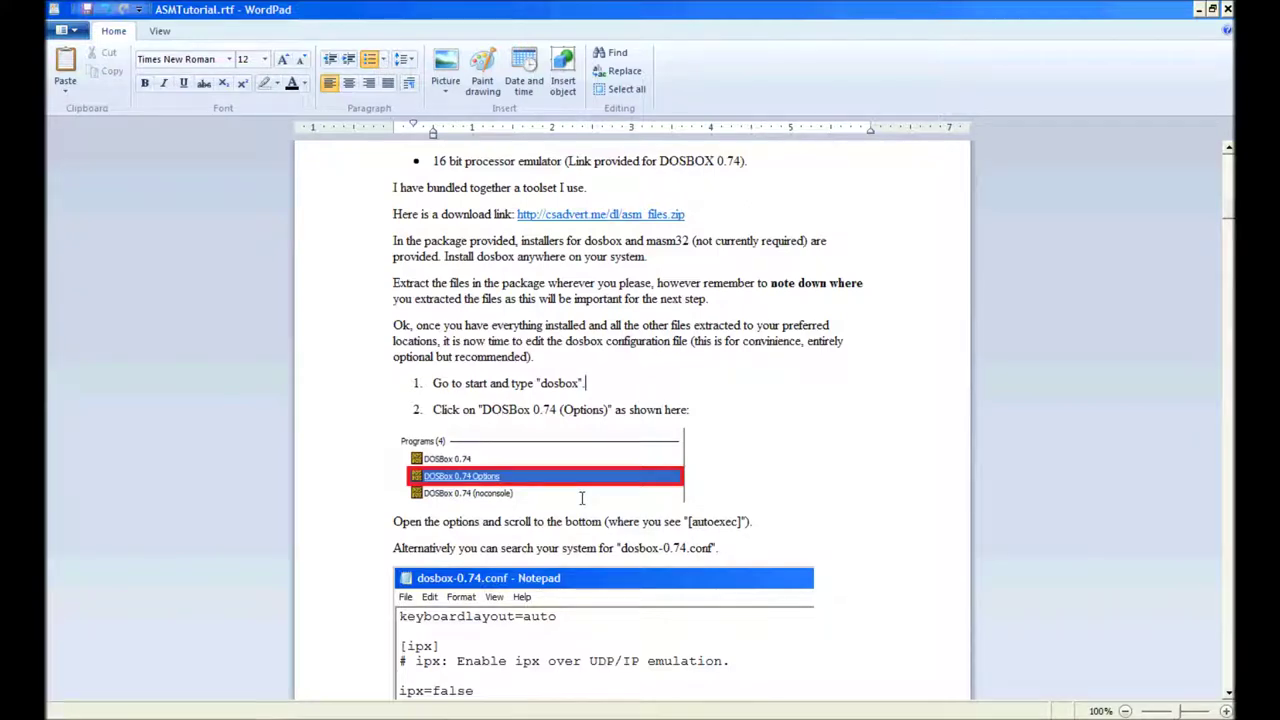
Step: Search the computer for "dosbox", open DOSBox 0.74 Options, and move the configuration file's window clear of the tutorial text
key("super")
type("dosbox")
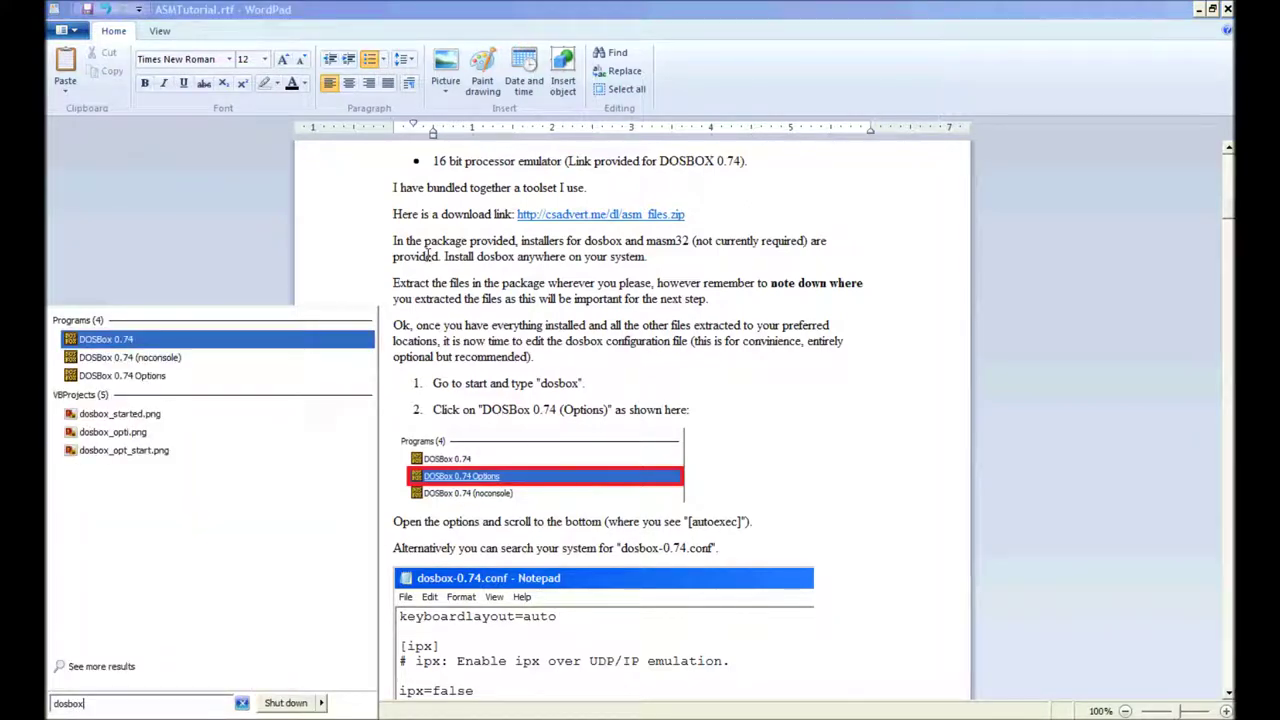
left_click(128, 375)
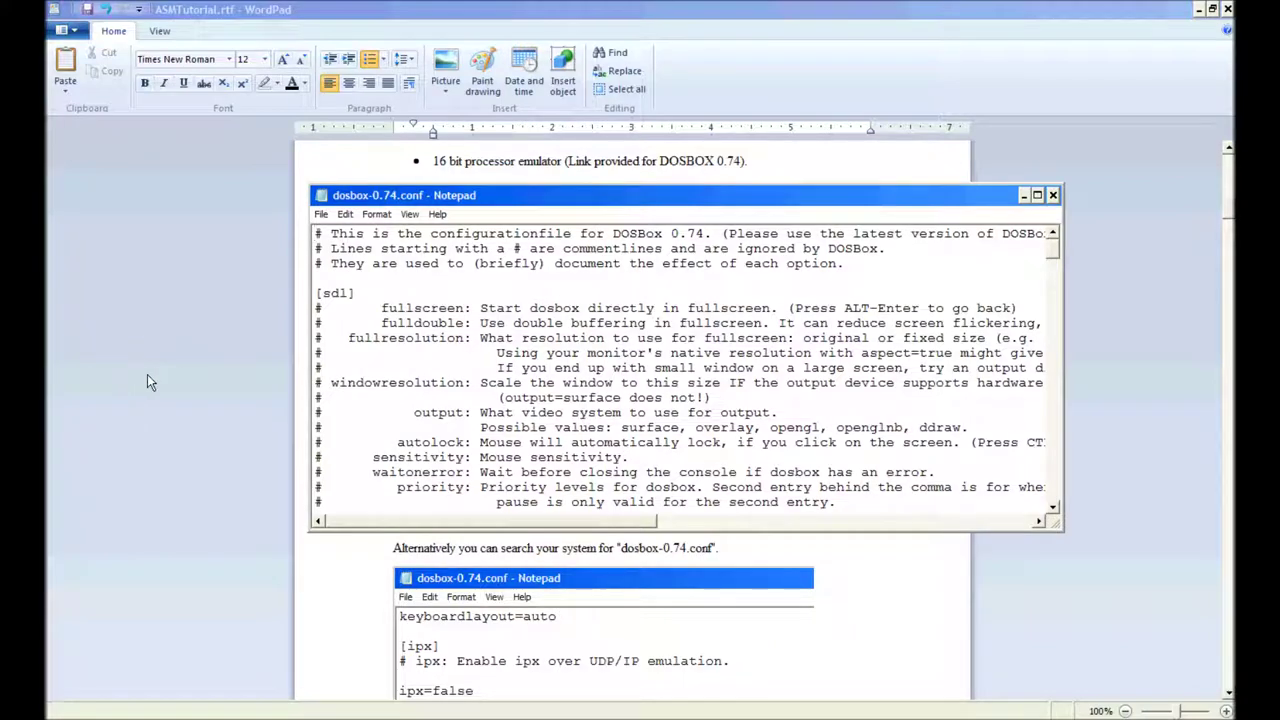
left_click_drag(441, 200, 307, 137)
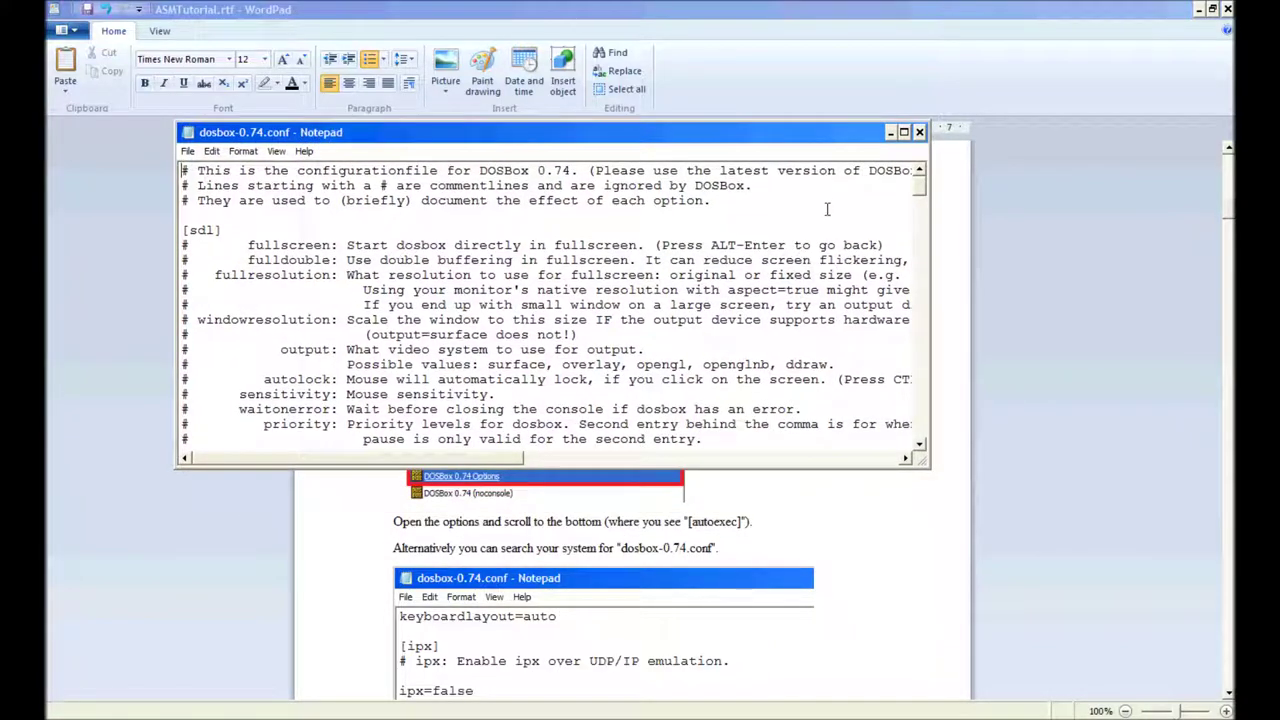
Step: Go to the [autoexec] section at the end of the DOSBox configuration file and highlight its heading and startup commands
left_click_drag(915, 192, 921, 430)
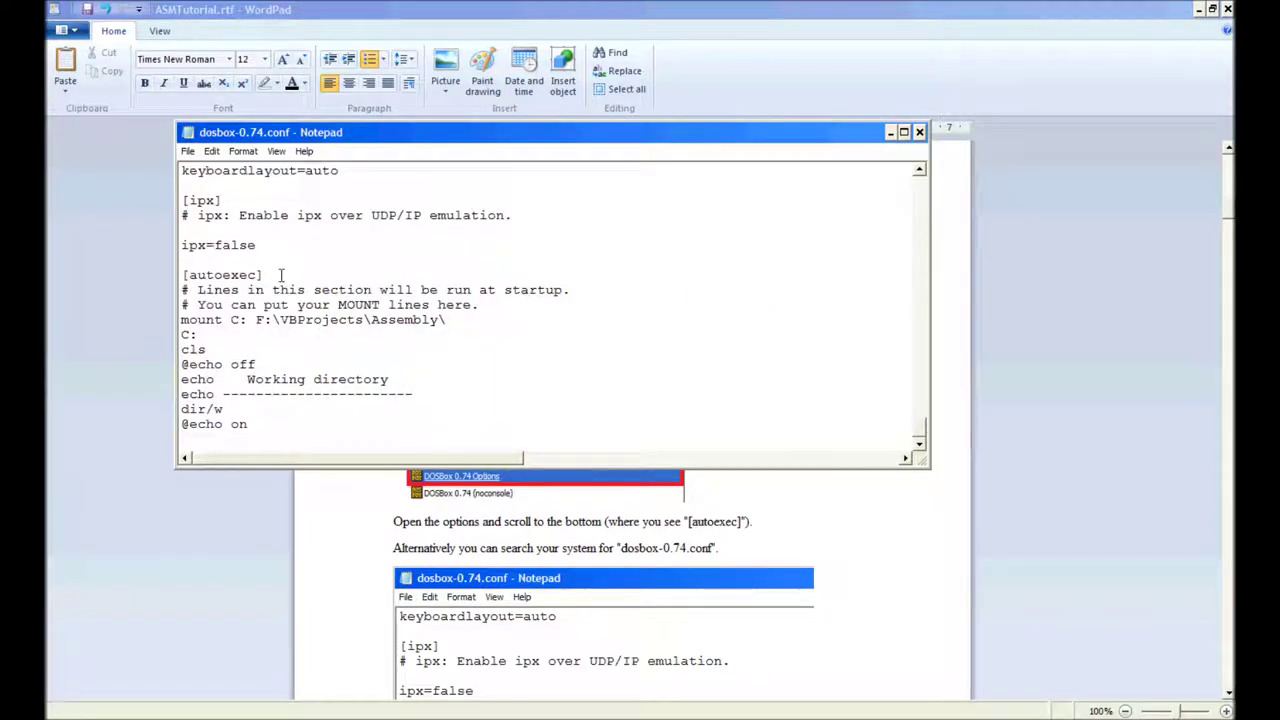
left_click_drag(267, 275, 176, 280)
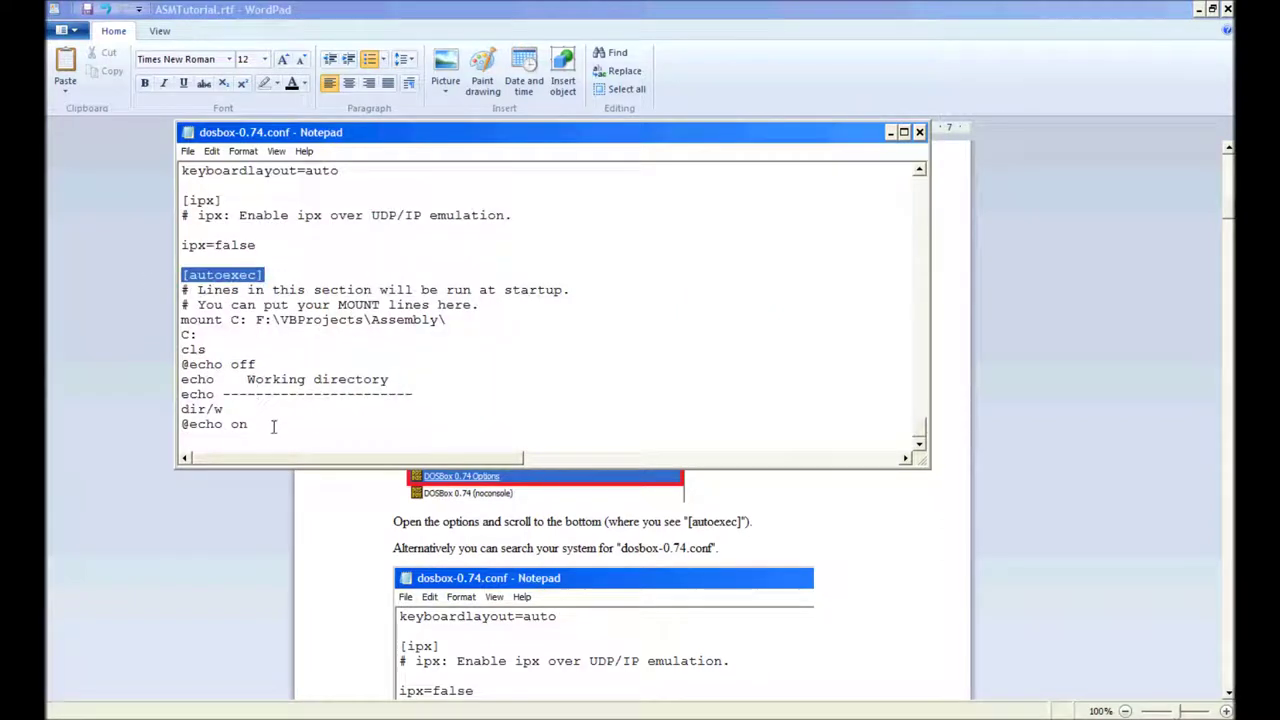
left_click_drag(273, 427, 153, 335)
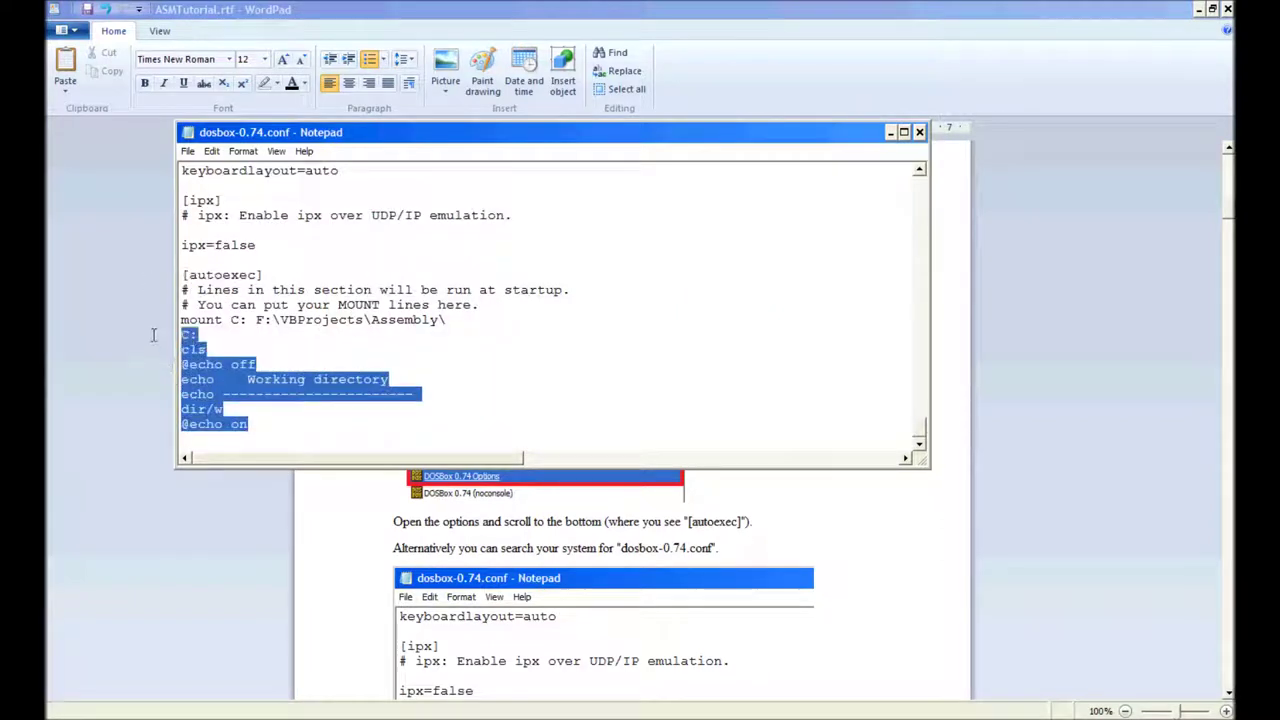
left_click(259, 408)
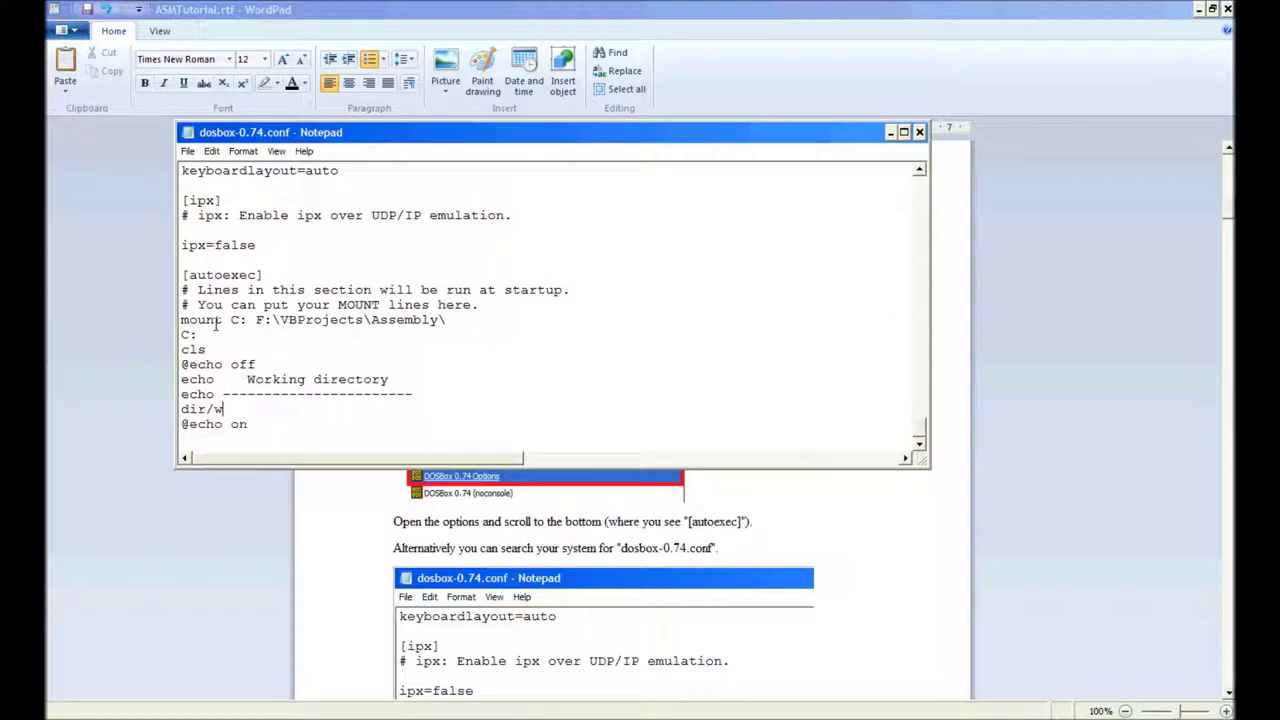
Step: Examine the mount line in the [autoexec] section, highlighting the drive letter C: and the host path F:\VBProjects\Assembly\
left_click_drag(181, 320, 446, 321)
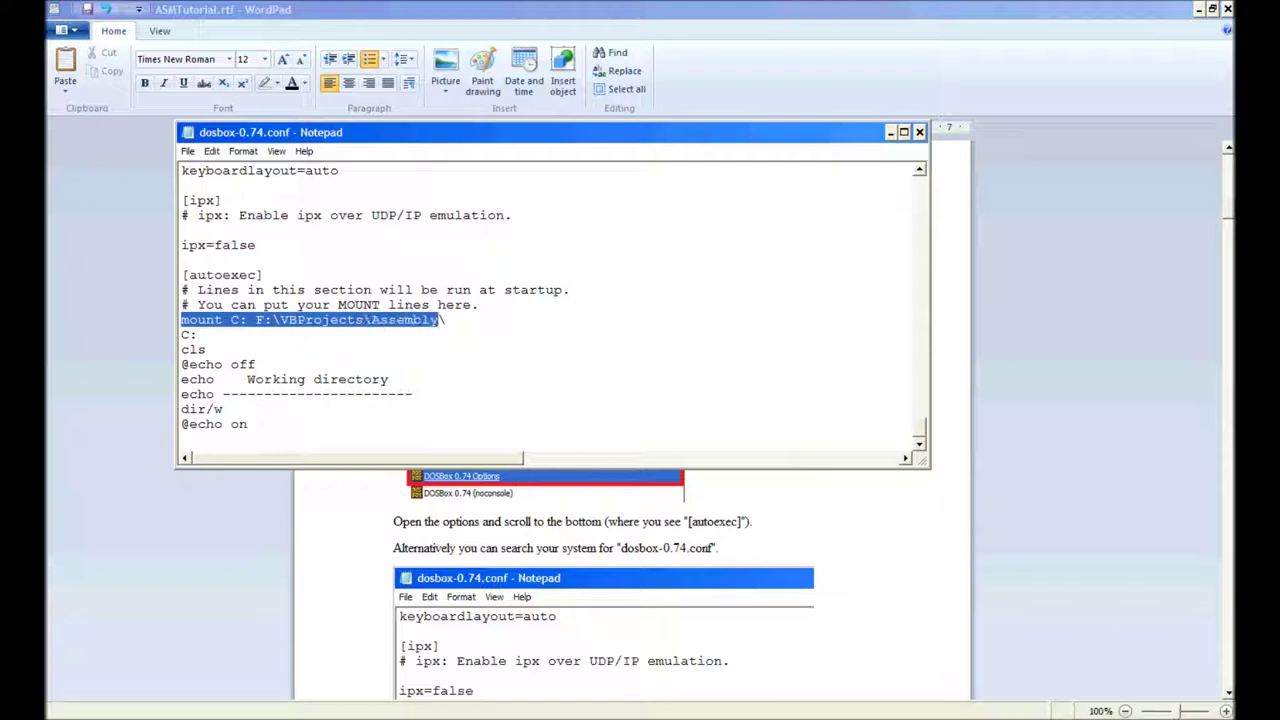
left_click(455, 320)
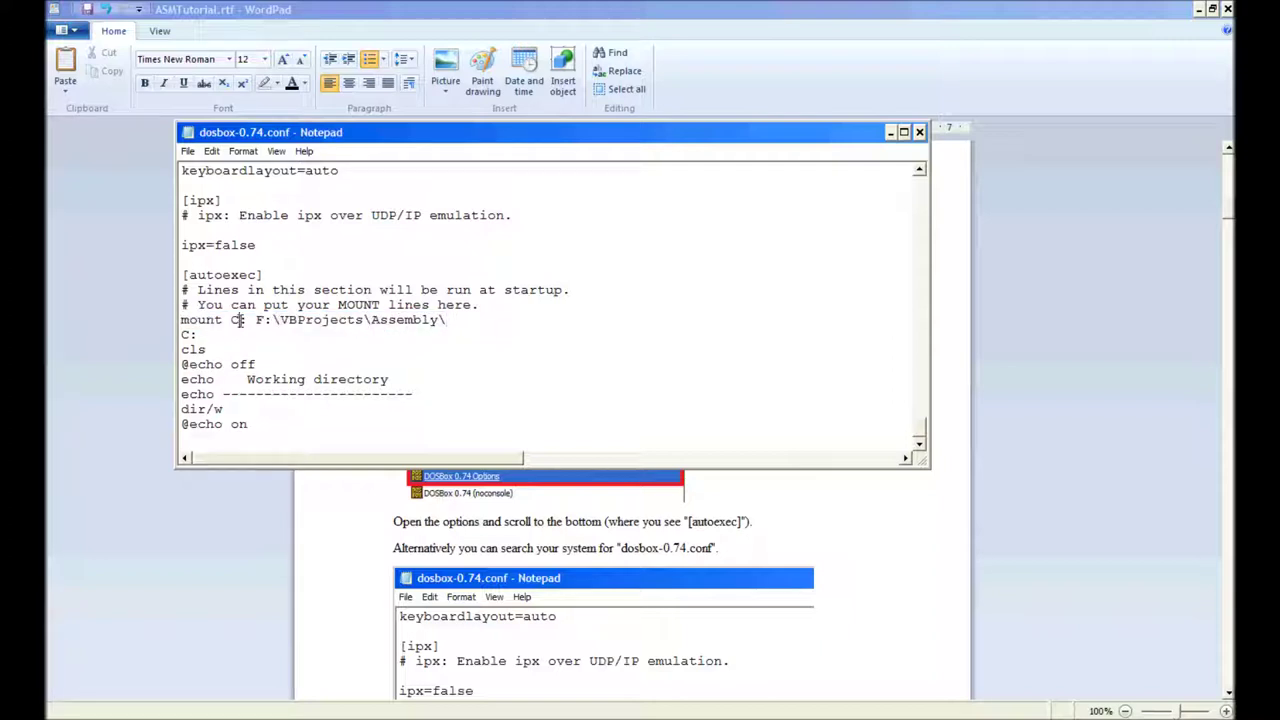
left_click_drag(231, 320, 247, 321)
left_click(250, 325)
left_click_drag(447, 320, 256, 320)
left_click(256, 320)
left_click_drag(182, 320, 457, 320)
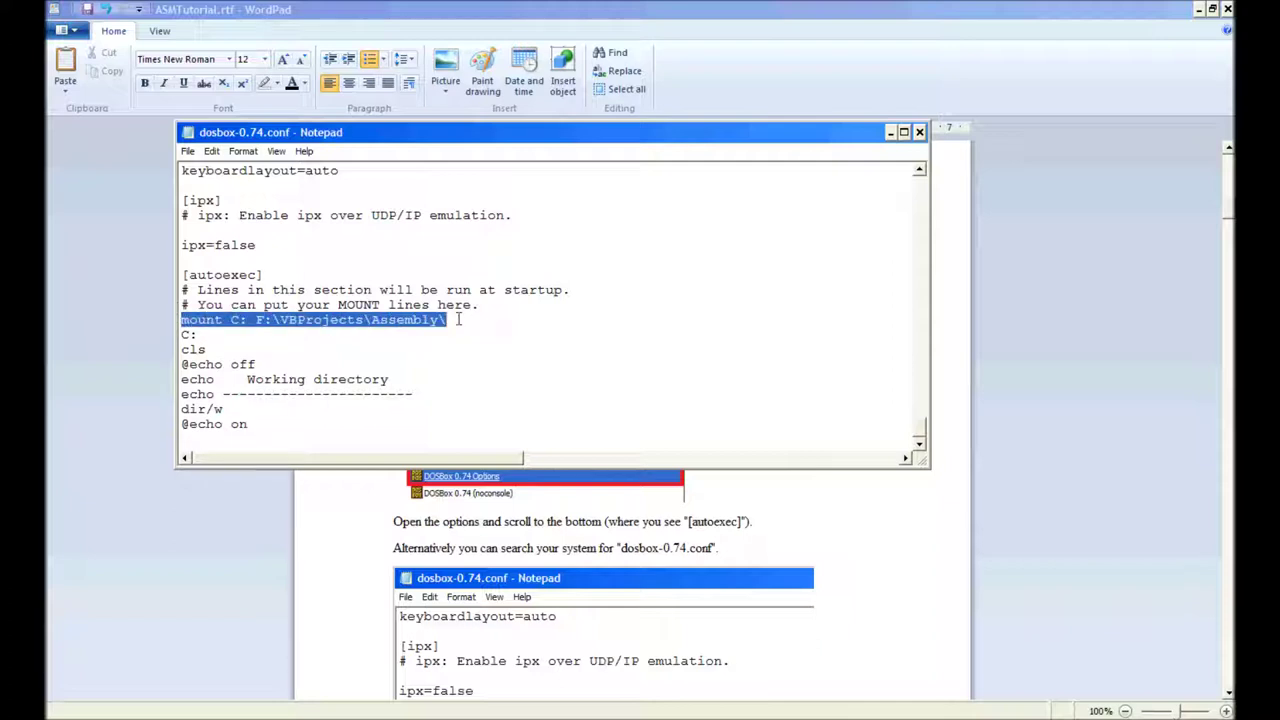
left_click(457, 320)
left_click_drag(198, 335, 167, 341)
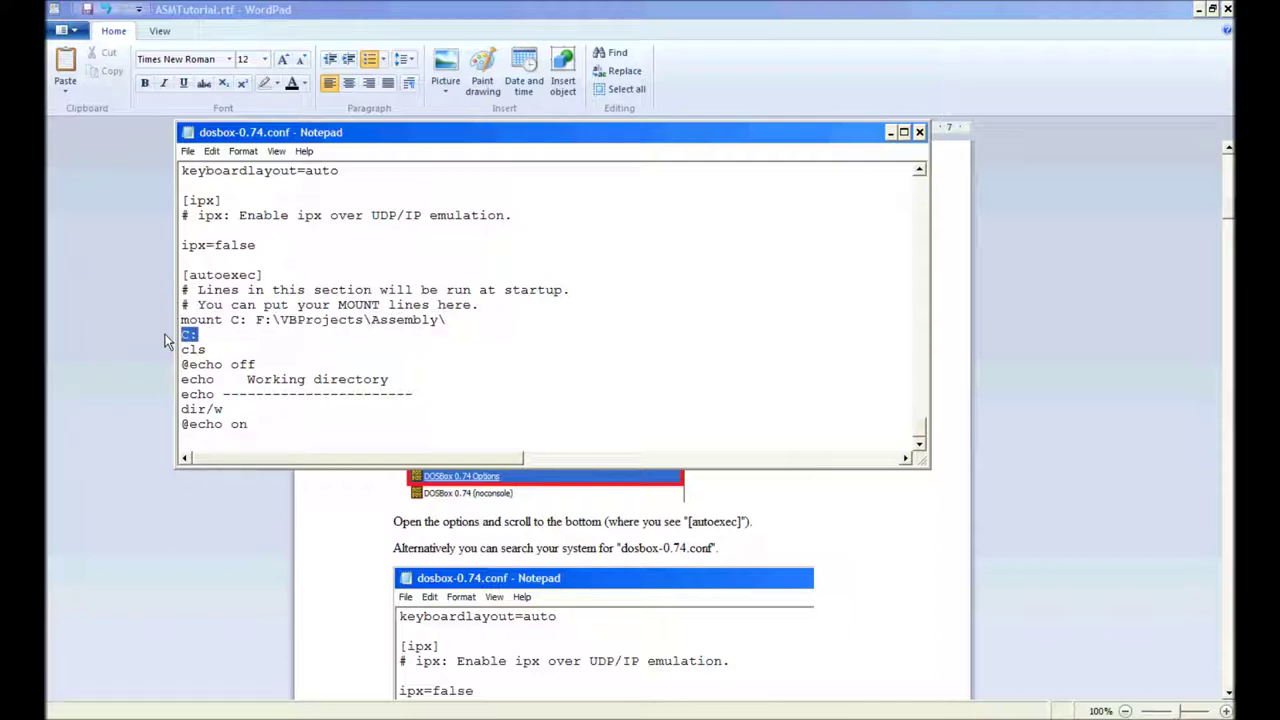
left_click_drag(232, 320, 250, 320)
left_click_drag(207, 350, 180, 350)
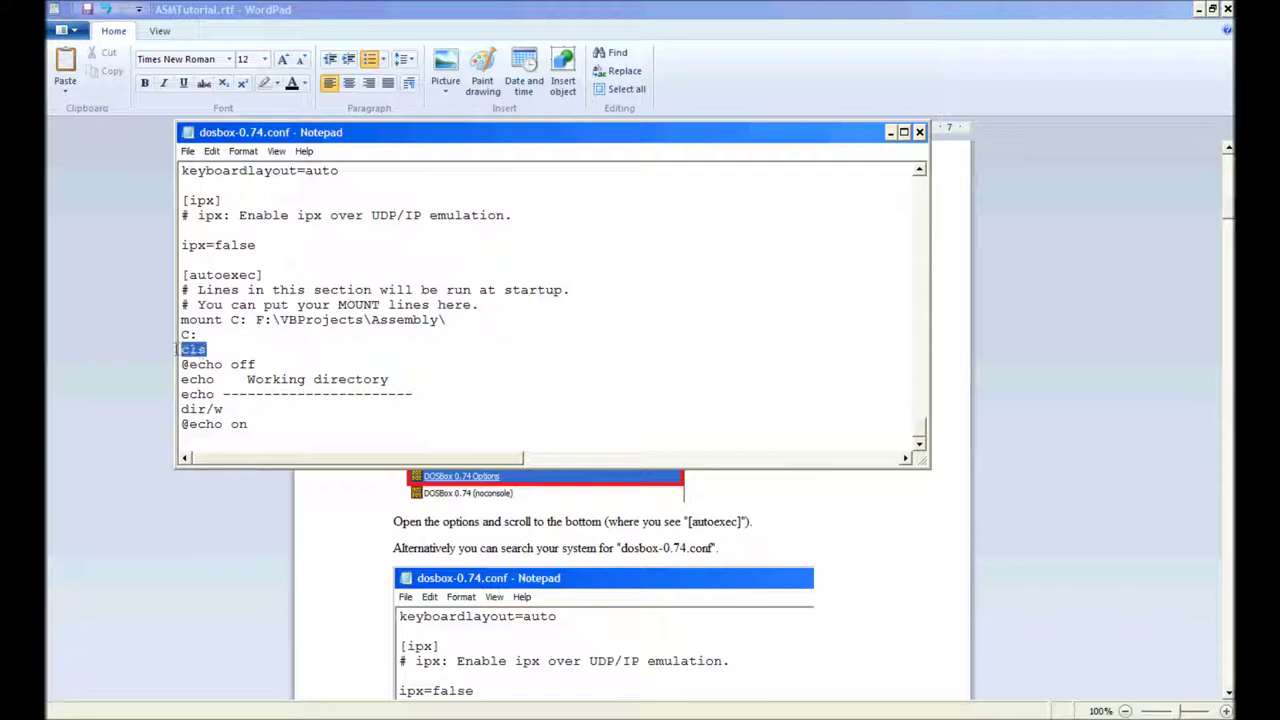
left_click_drag(265, 364, 181, 364)
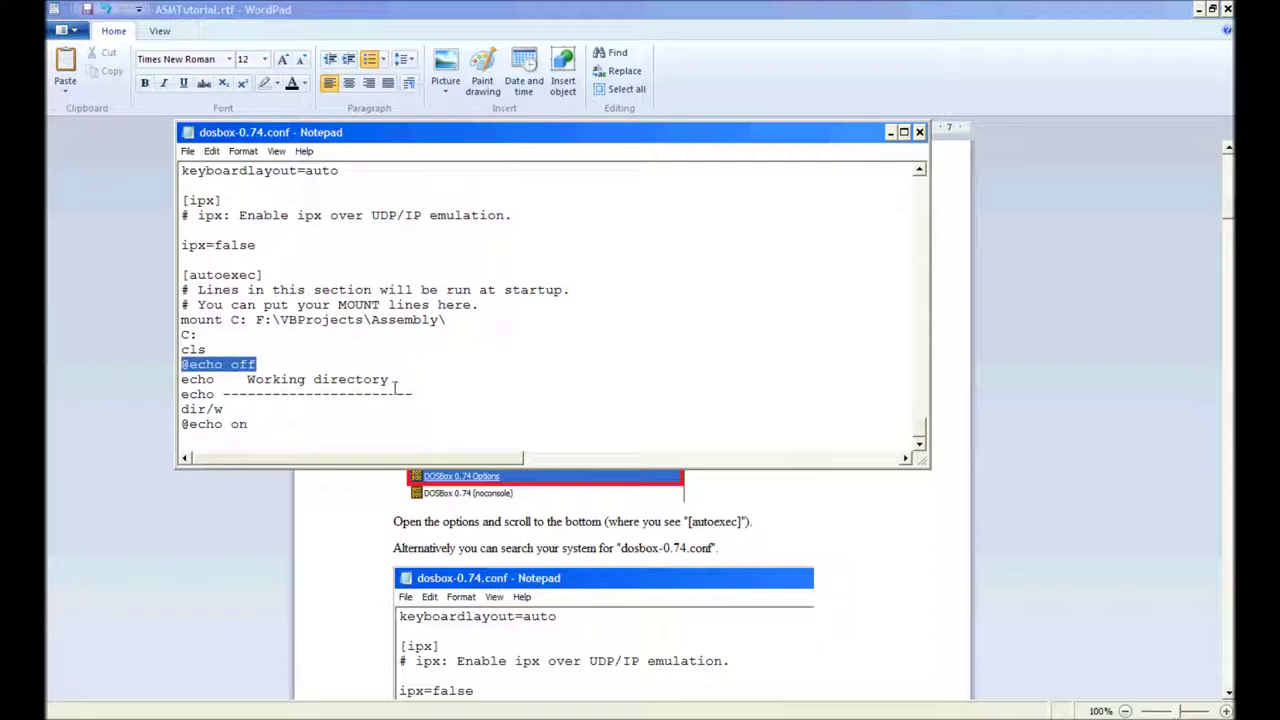
left_click_drag(426, 393, 181, 379)
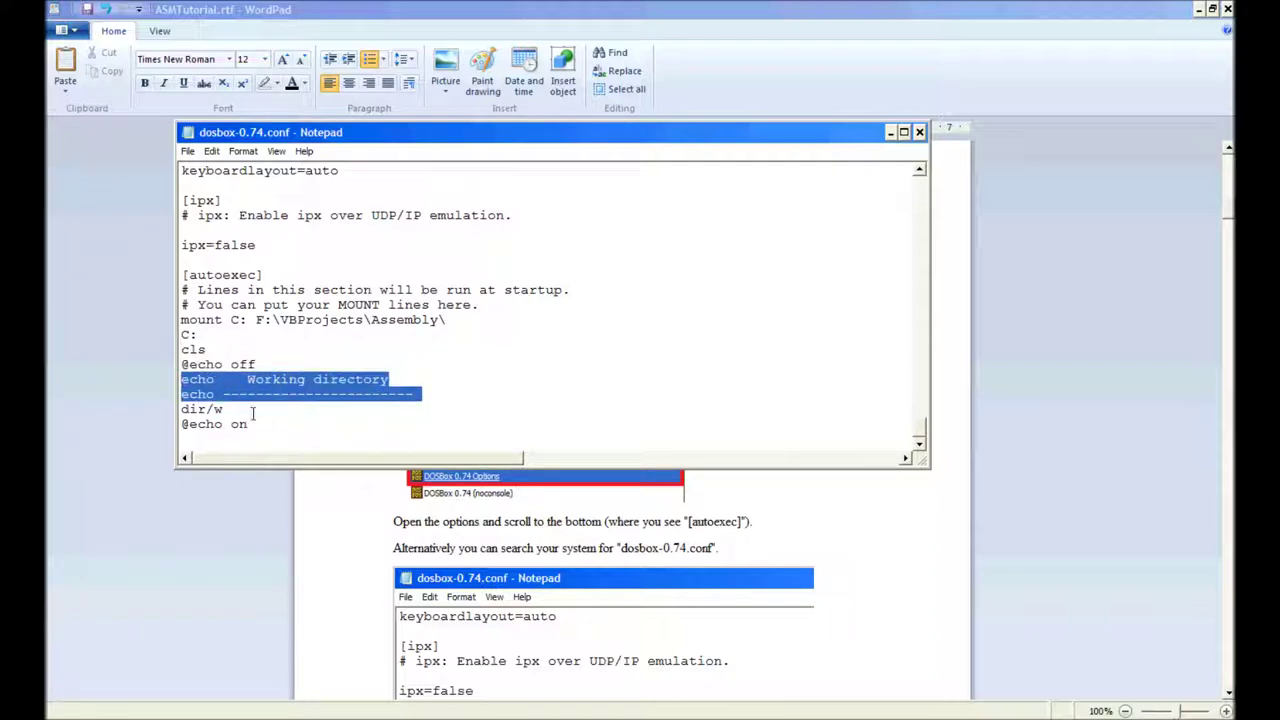
left_click_drag(252, 413, 172, 426)
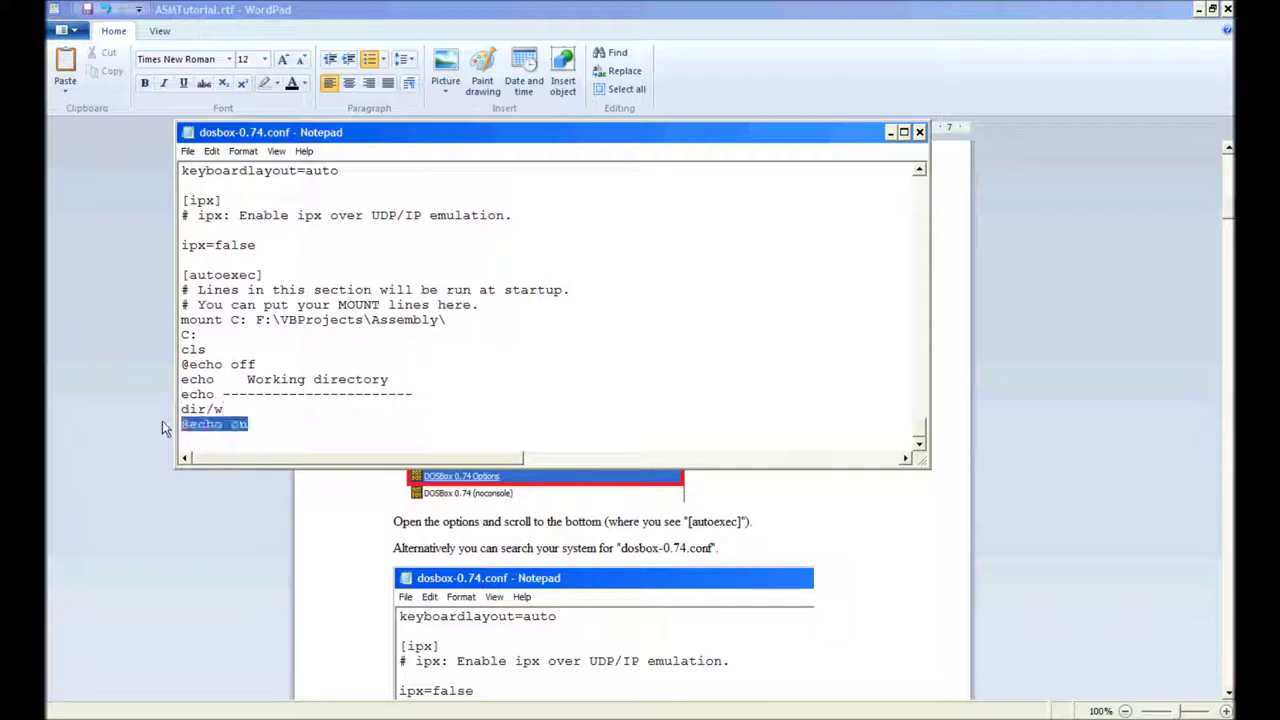
left_click(260, 441)
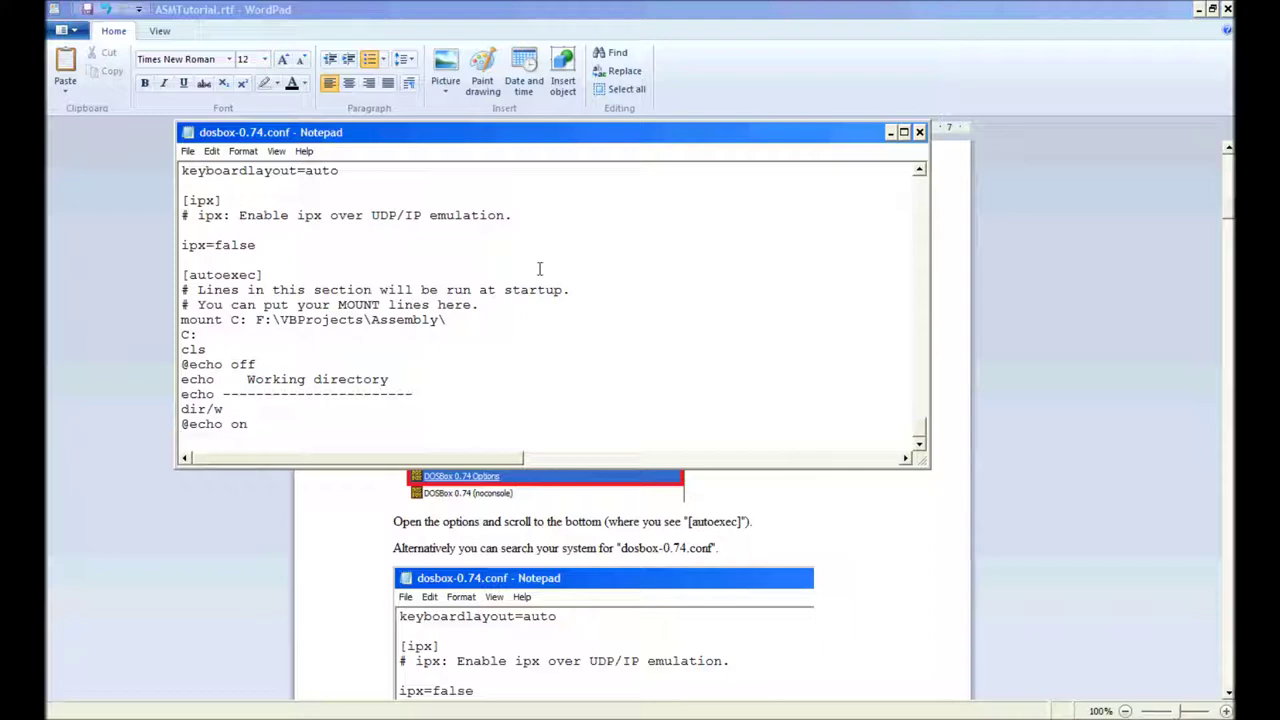
left_click(919, 132)
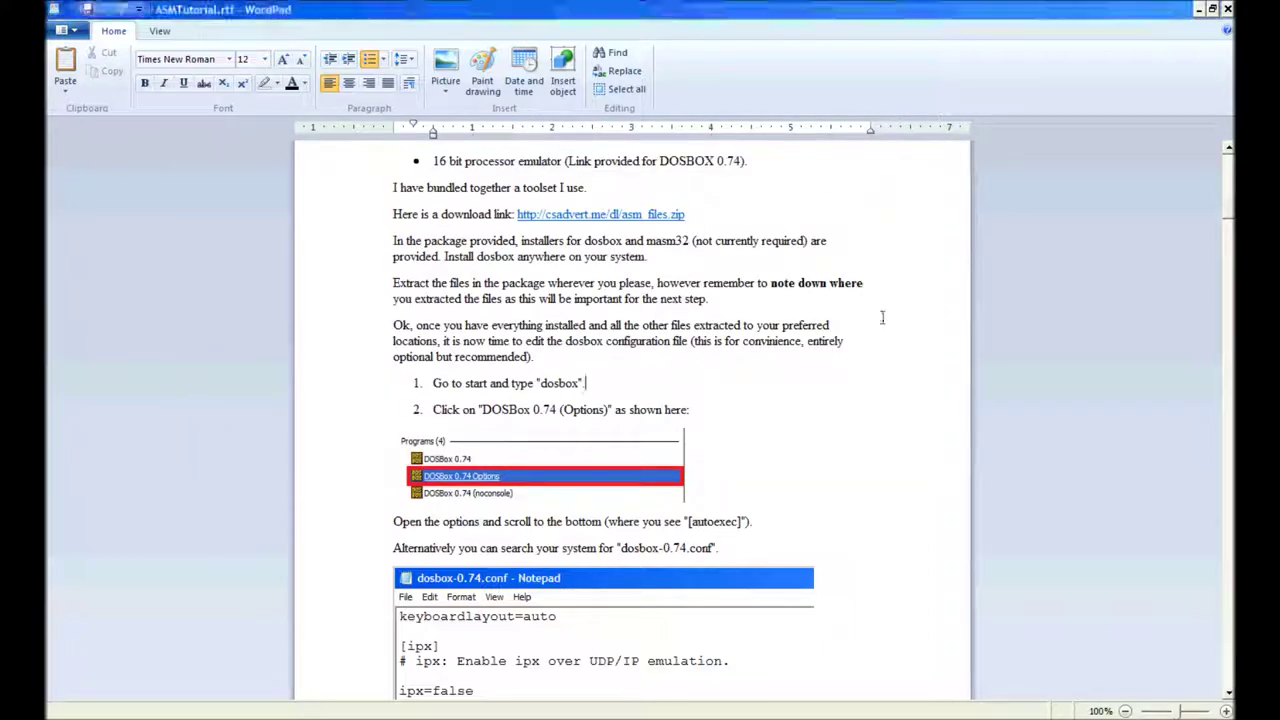
Step: Read the tutorial's autoexec example and mount command syntax, highlighting the drive and path in "mount D: C:\Assembly\"
scroll(880, 320, "down", 6)
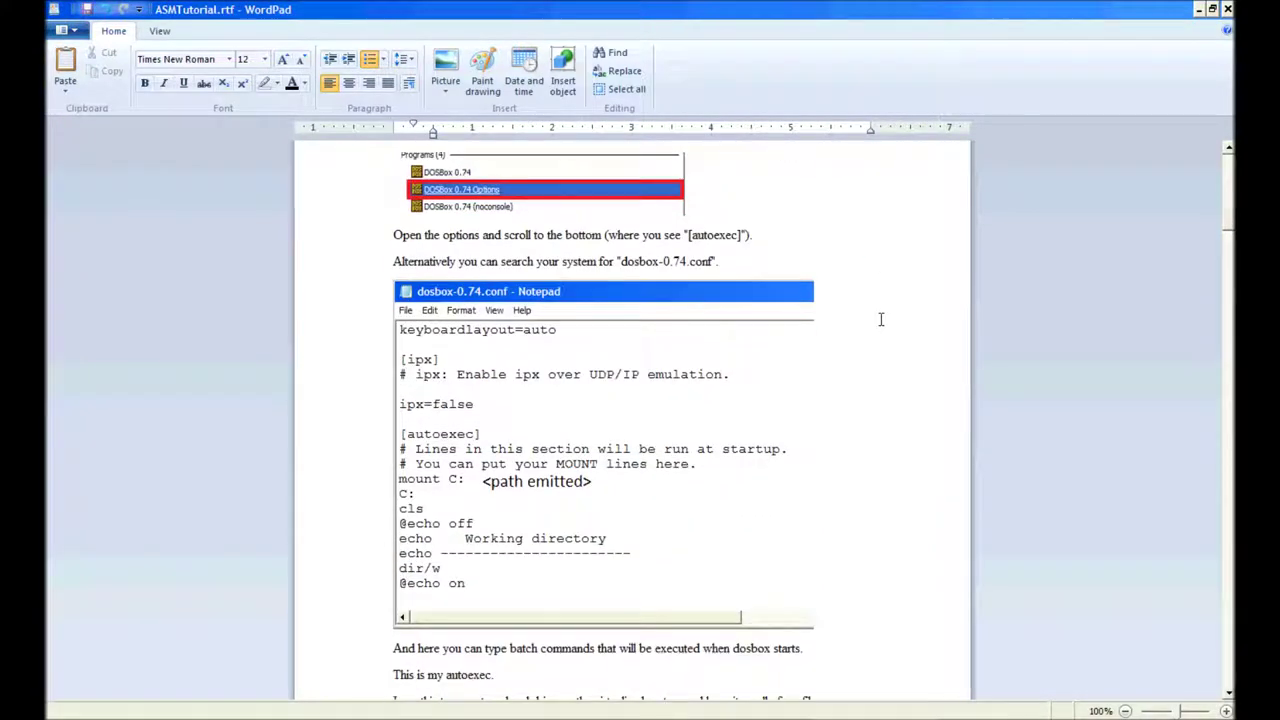
scroll(880, 320, "down", 10)
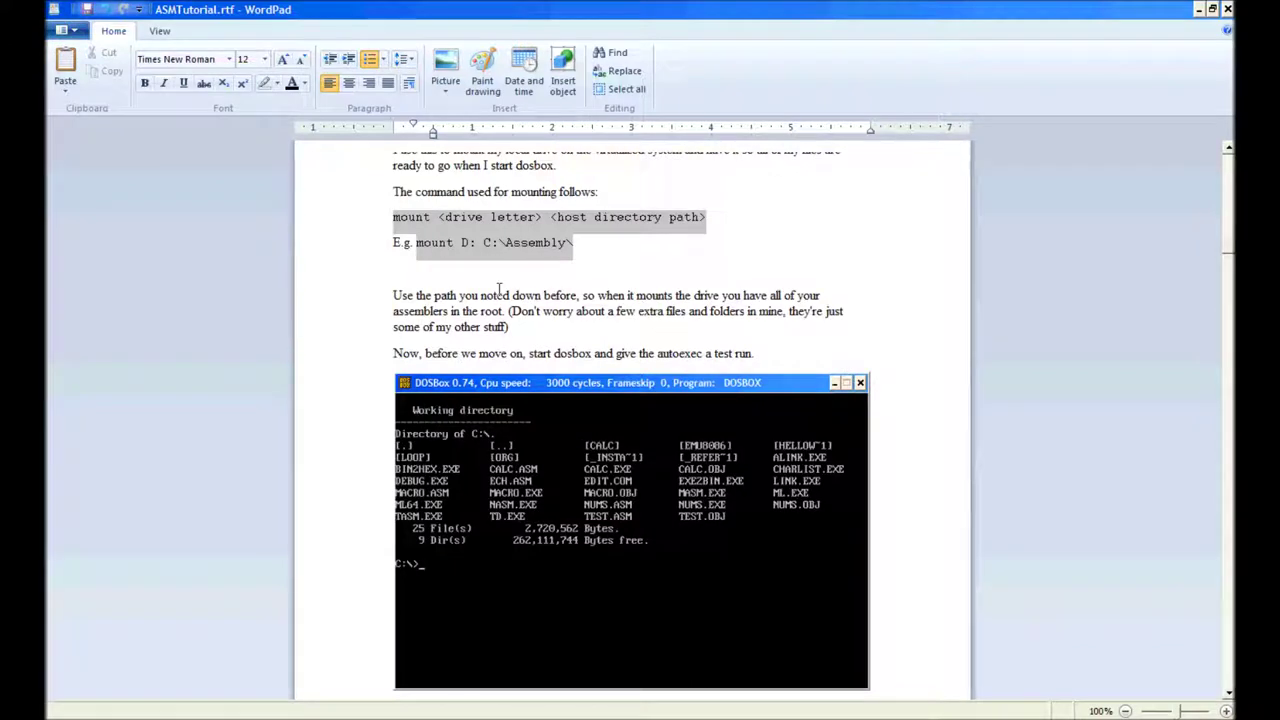
left_click_drag(461, 242, 578, 250)
left_click(483, 245)
left_click(579, 244)
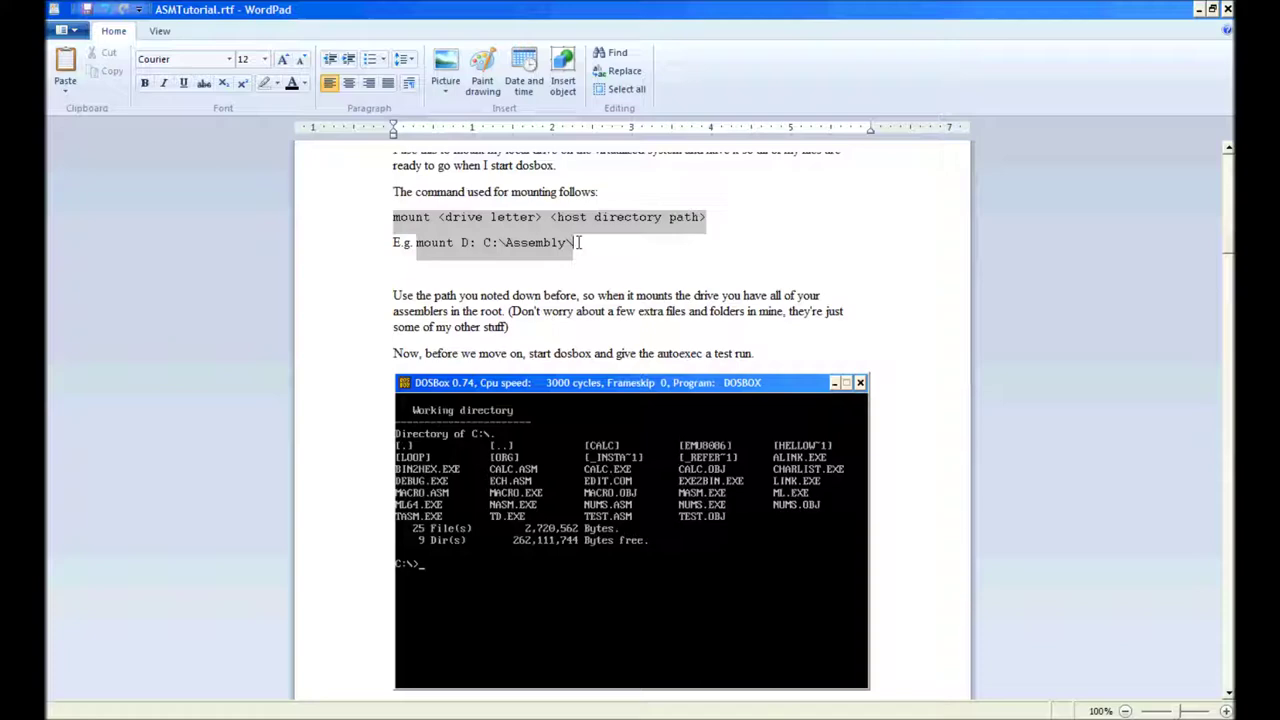
scroll(575, 255, "up", 8)
scroll(590, 290, "down", 8)
Step: Search the computer for "dosbox", test-run DOSBox 0.74 (noconsole), and return to the tutorial to read the end of Lesson 1
key("super")
type("dosbox")
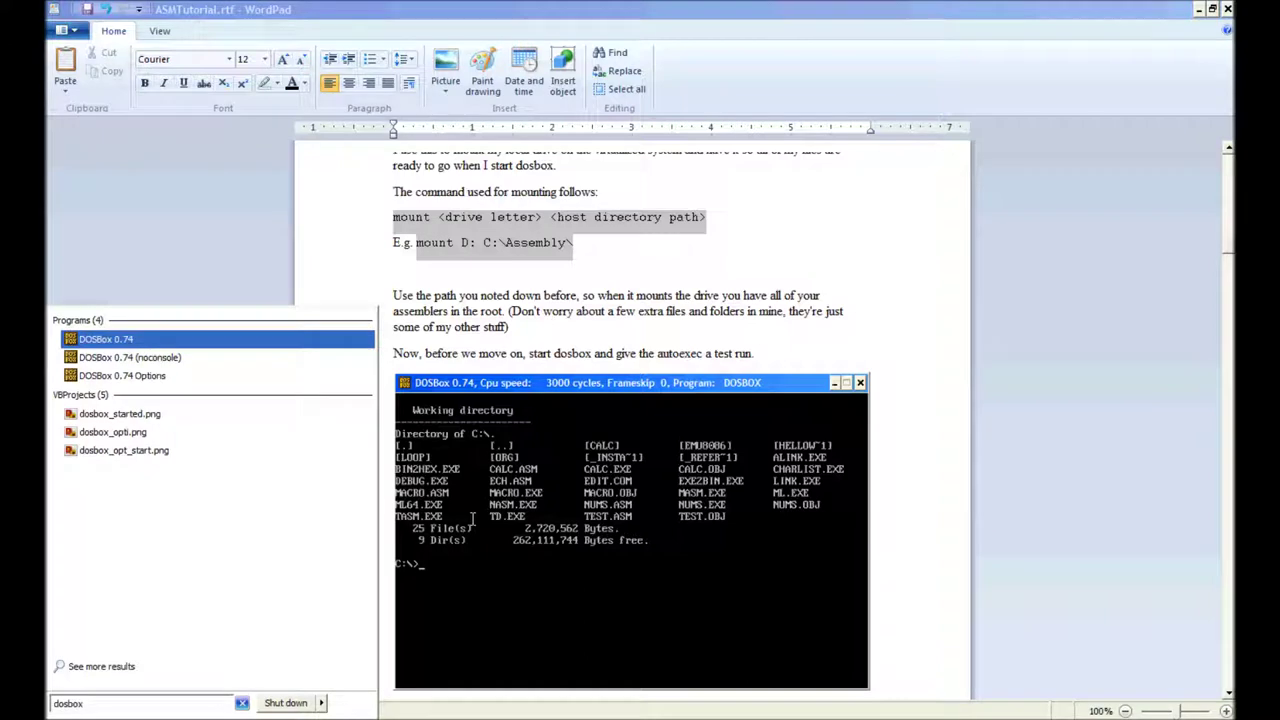
key("Down")
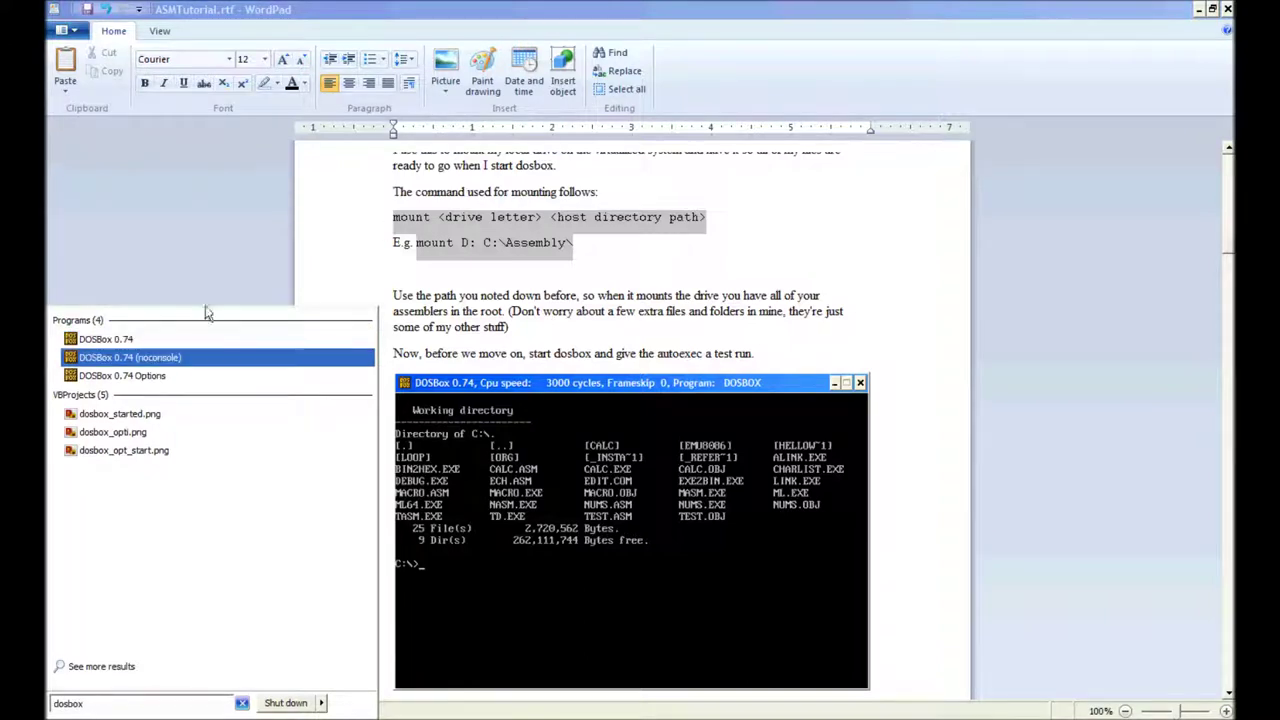
left_click(167, 360)
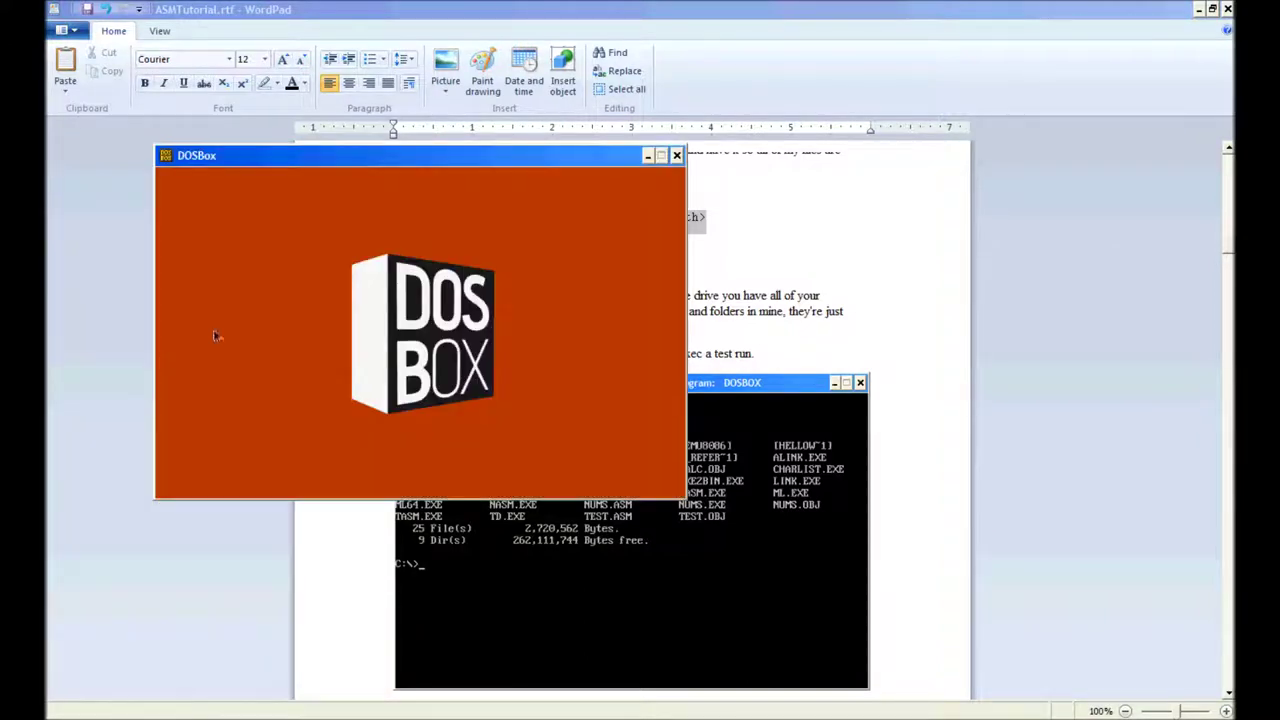
left_click_drag(338, 159, 493, 262)
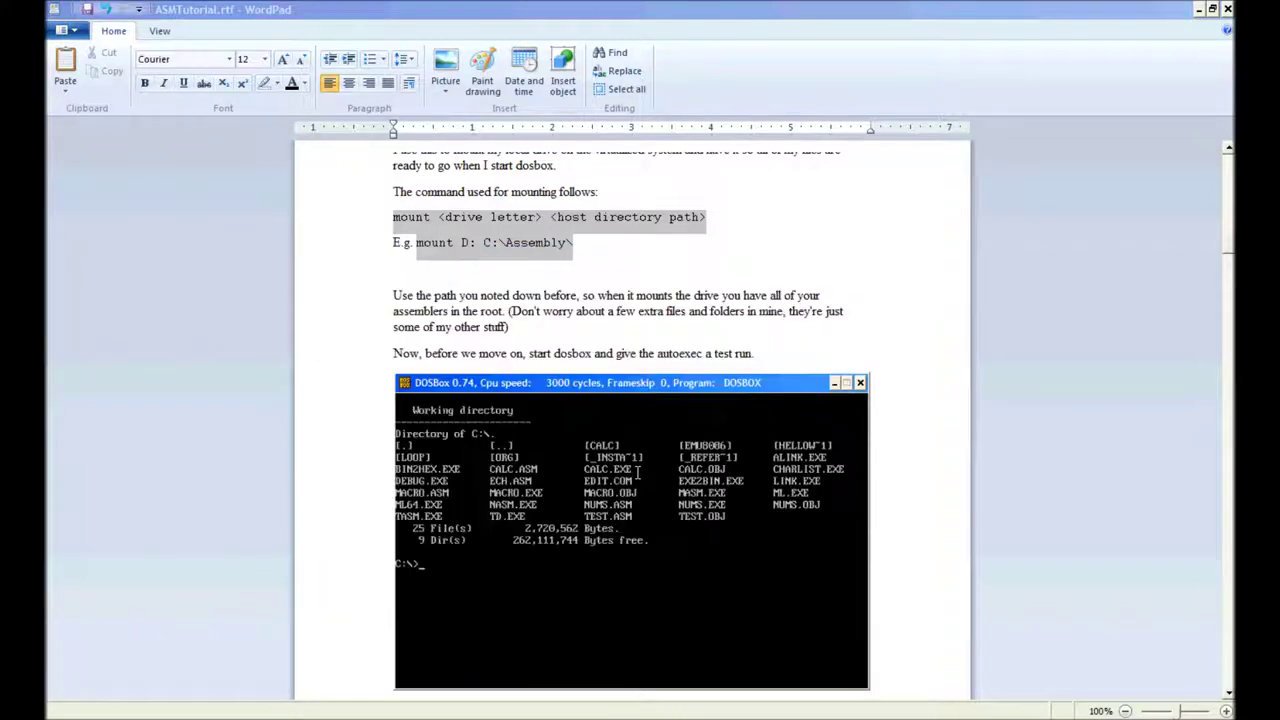
scroll(920, 481, "down", 4)
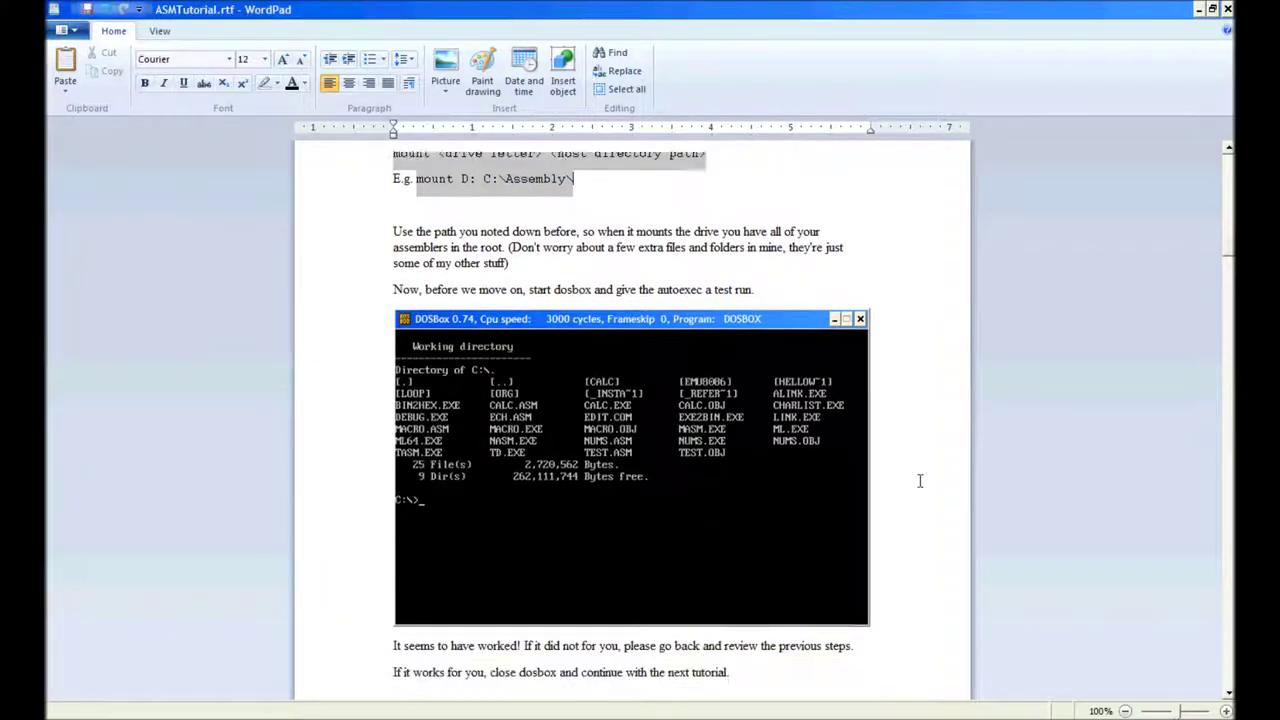
scroll(920, 481, "up", 1)
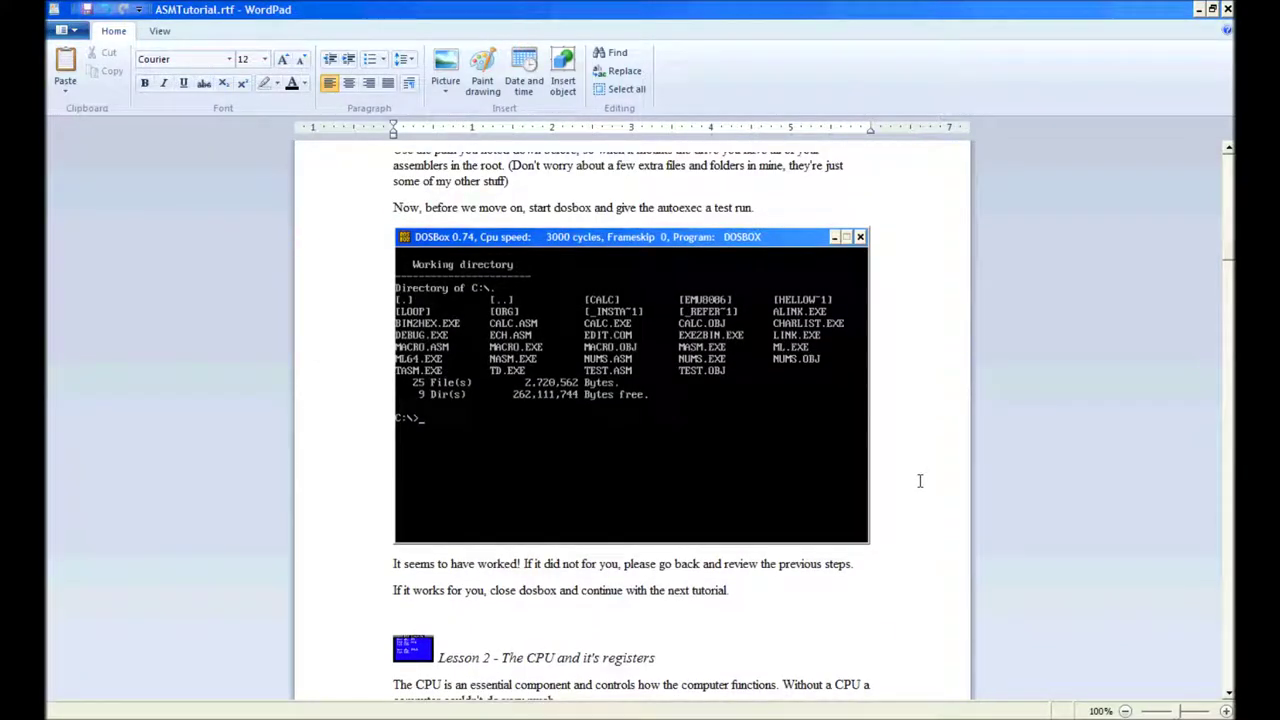